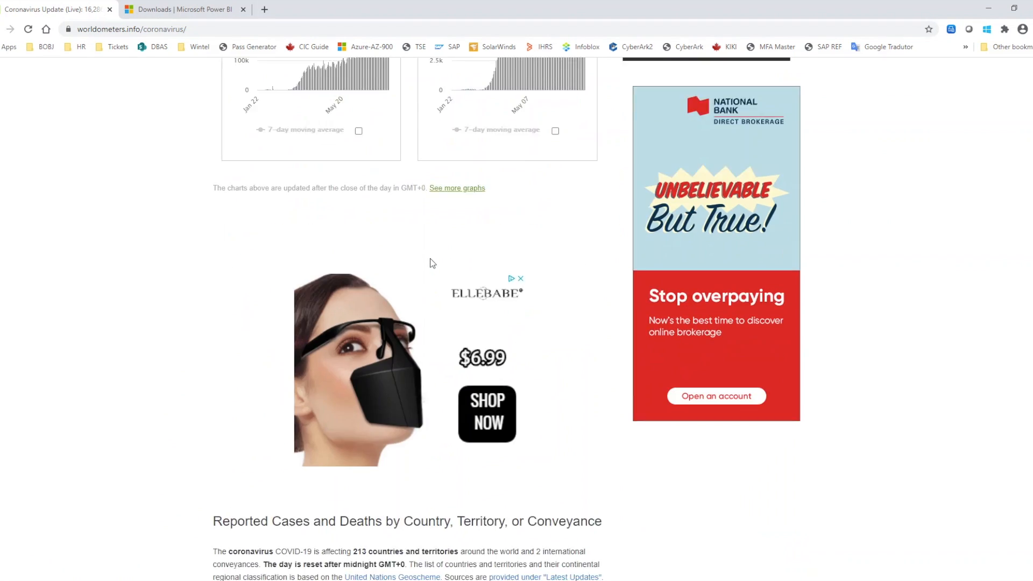
Switch to Power BI Desktop and open the complete list of data sources for getting data.
scroll(425, 260, "up", 4)
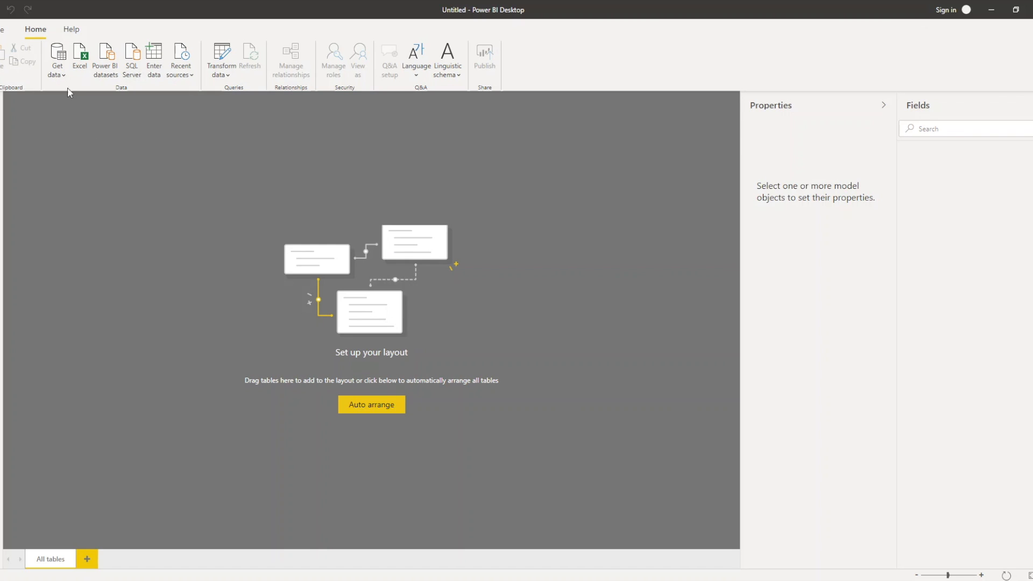
left_click(57, 62)
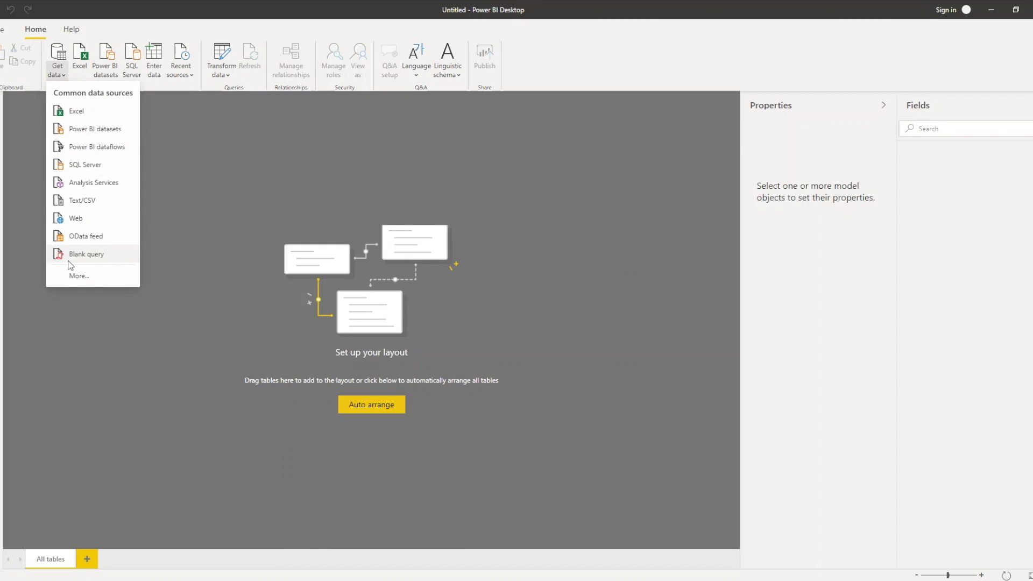
left_click(79, 276)
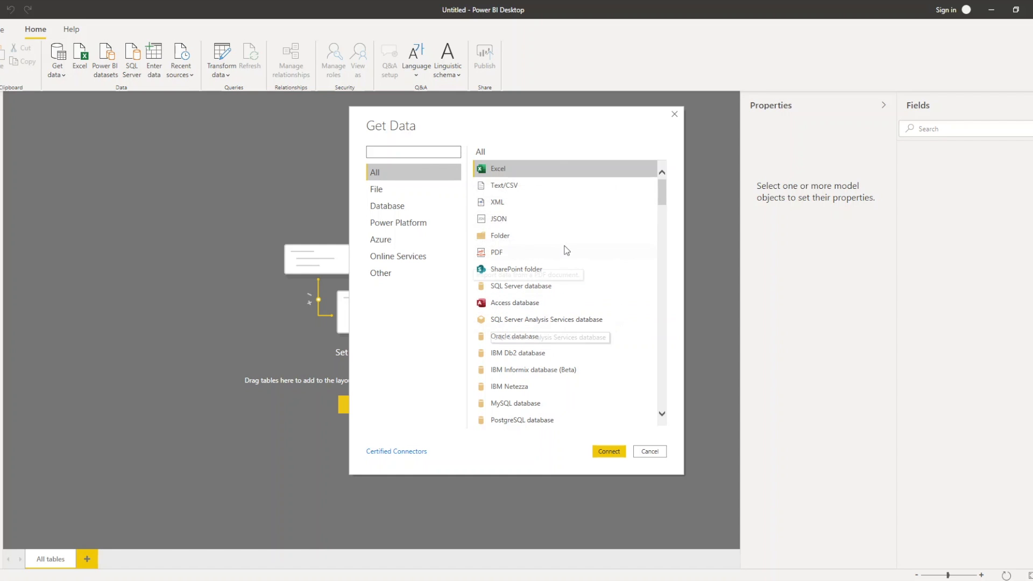
Browse the available data connectors in the full list and in the Azure and Other categories.
scroll(562, 306, "down", 2)
scroll(560, 307, "down", 4)
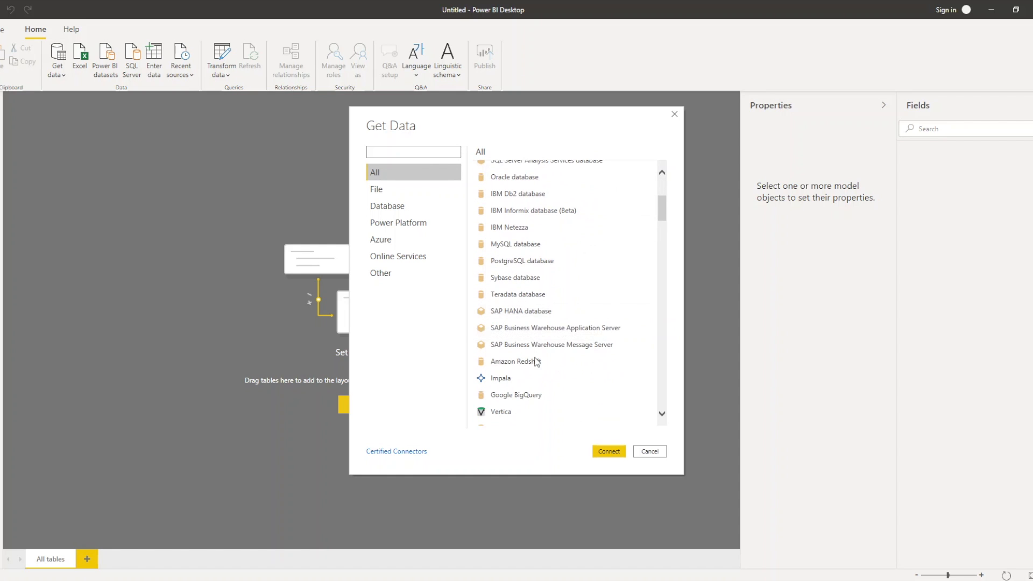
scroll(530, 365, "up", 6)
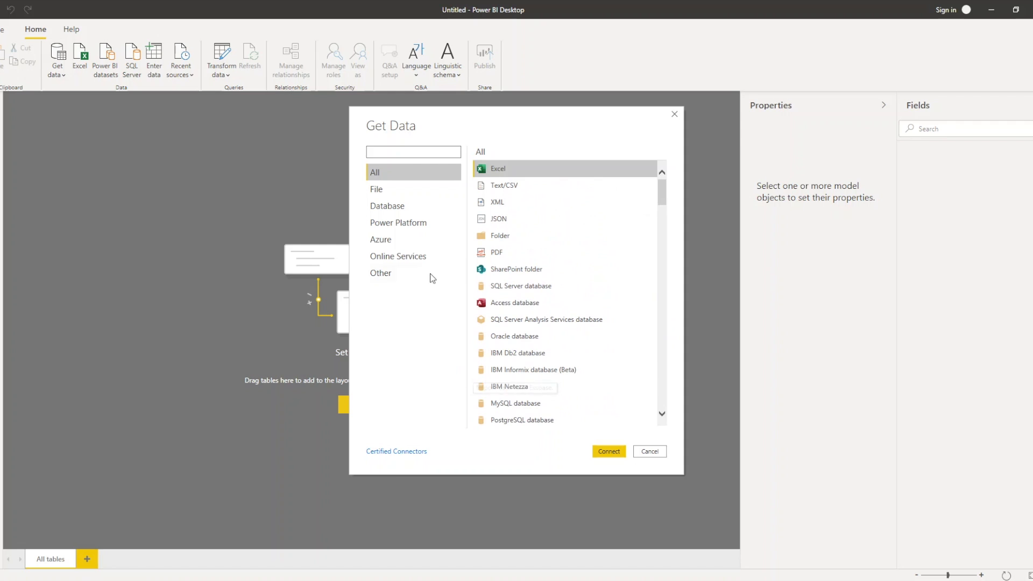
left_click(407, 240)
left_click(415, 210)
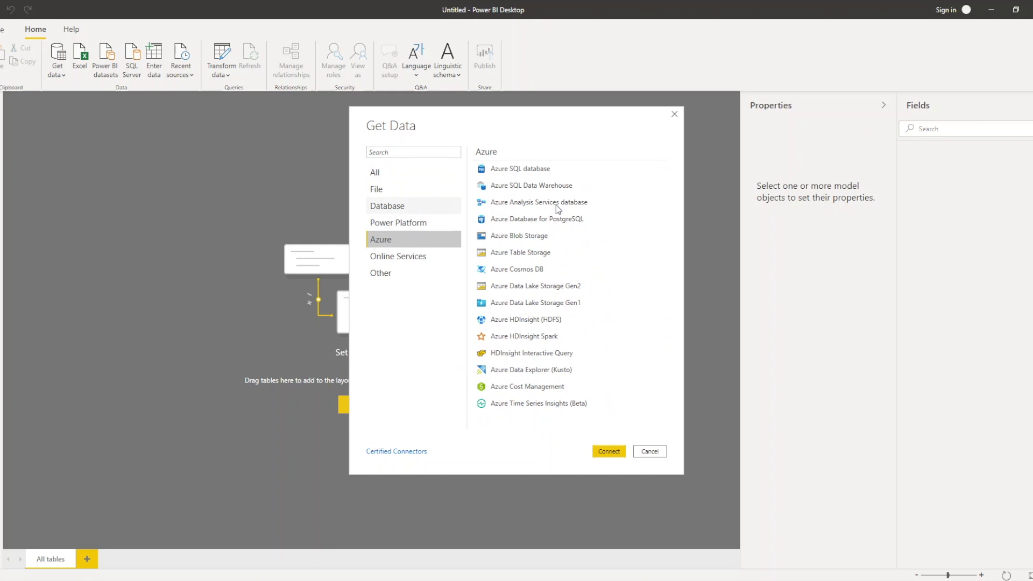
left_click(385, 276)
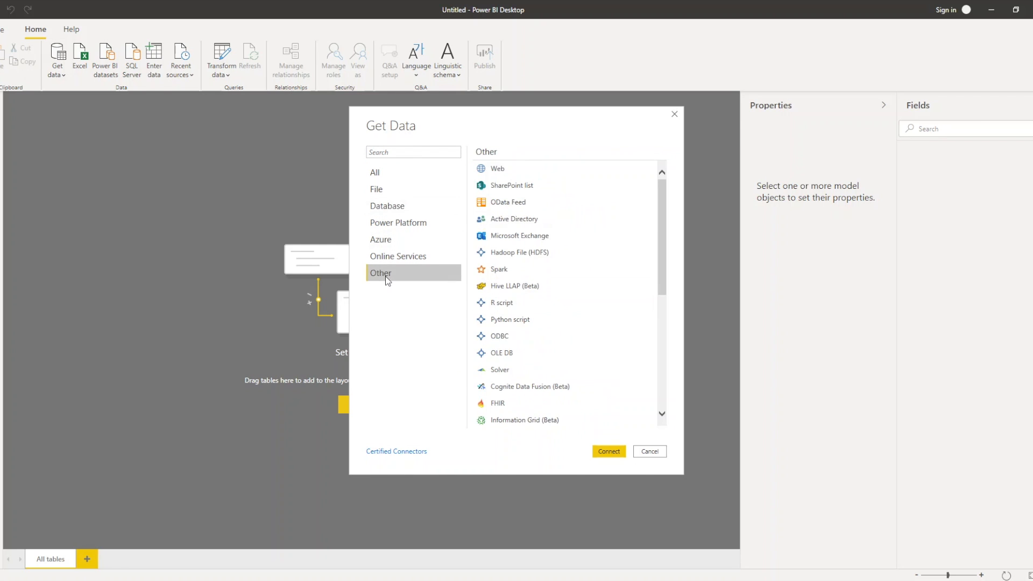
Search the data sources for "Web" and start a connection with the Web connector.
left_click(409, 152)
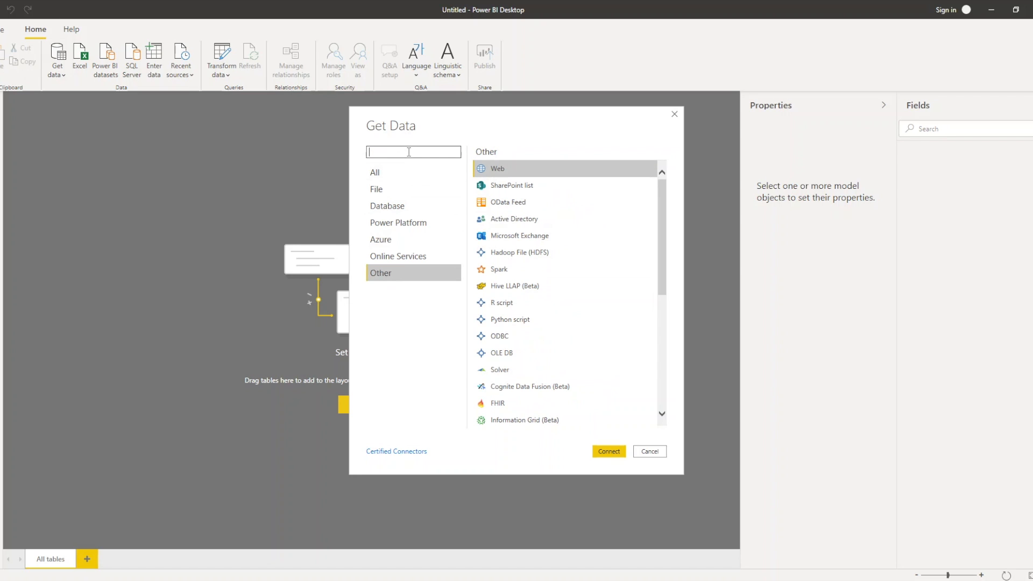
type("Web")
left_click(601, 455)
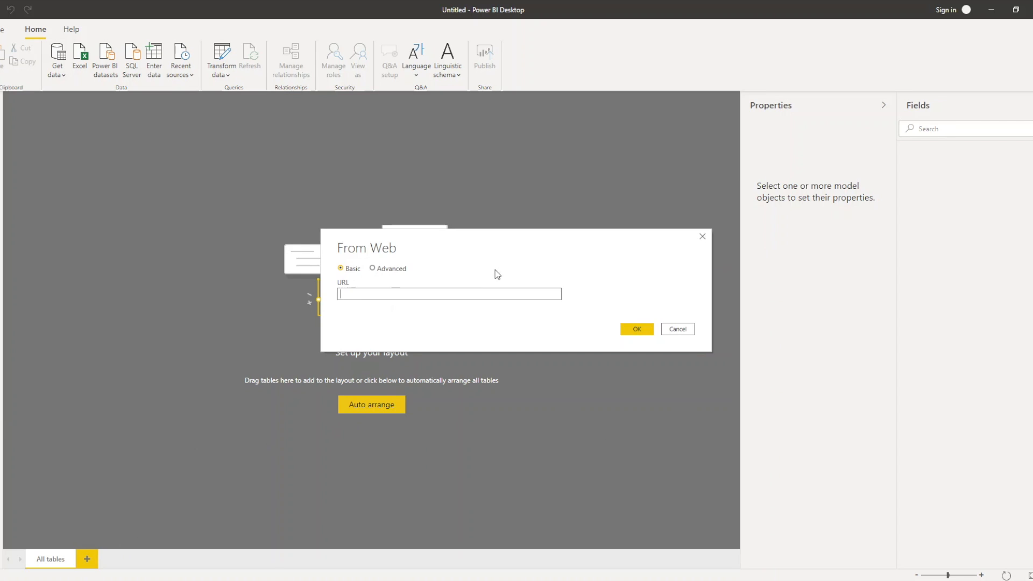
Copy the worldometers.info/coronavirus address from the browser and use it as the URL of the web data source.
left_click(141, 580)
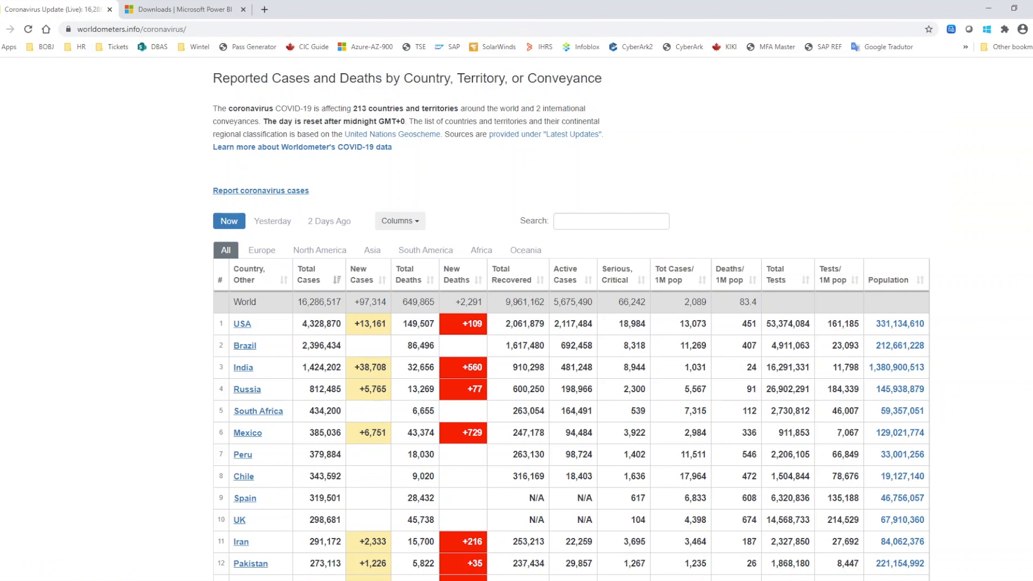
left_click(203, 34)
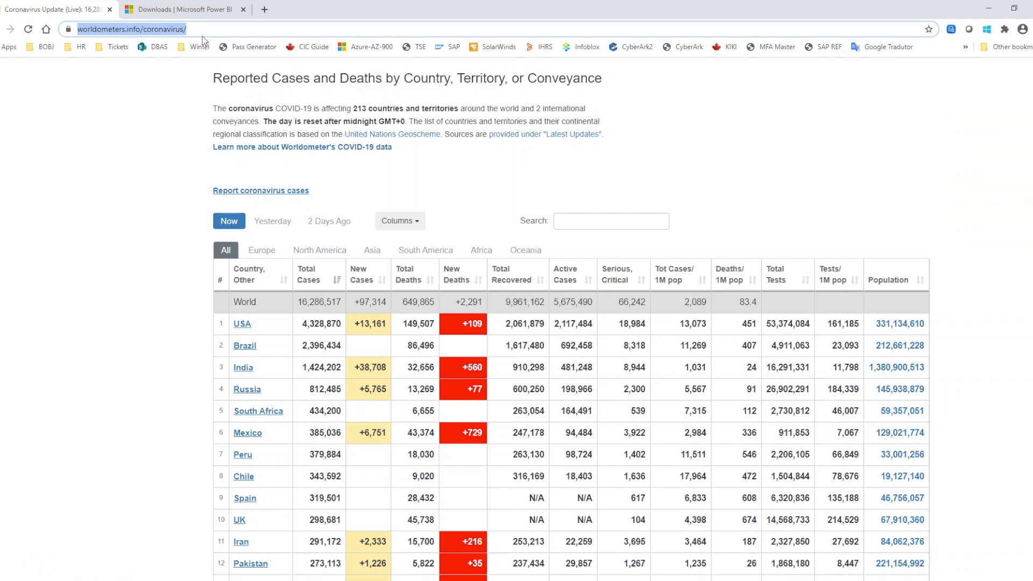
right_click(173, 32)
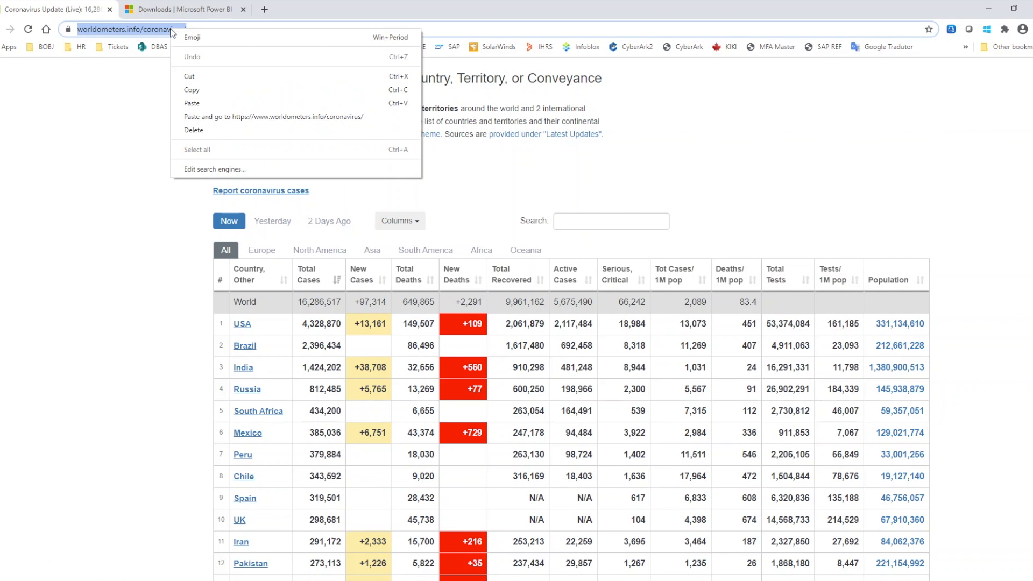
left_click(190, 80)
key("alt+Tab")
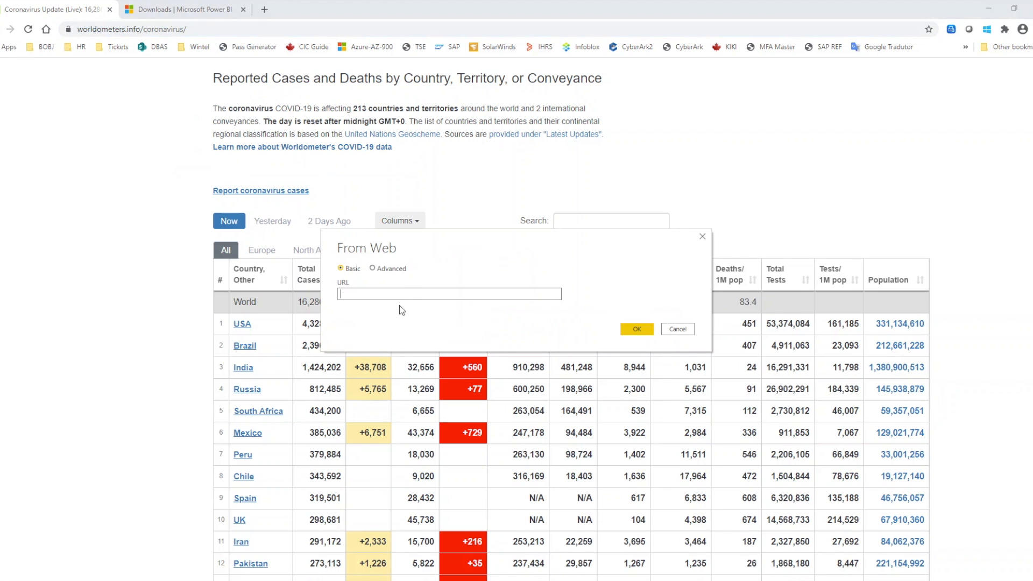
right_click(404, 294)
left_click(426, 337)
left_click(647, 330)
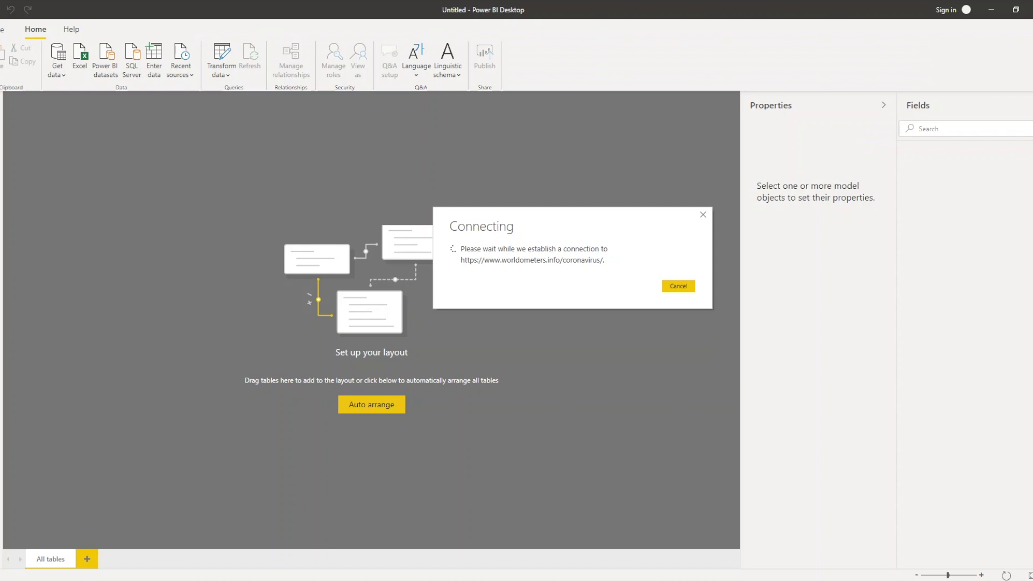
Examine the country table of reported cases and deaths on the Worldometer page in the browser.
key("alt+Tab")
key("alt+Tab")
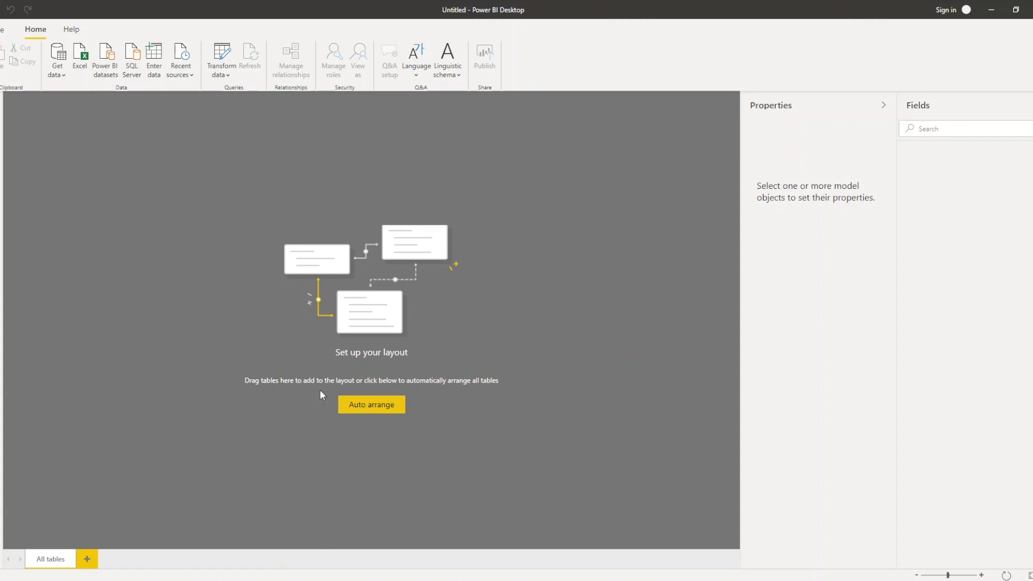
key("alt+Tab")
scroll(576, 277, "down", 2)
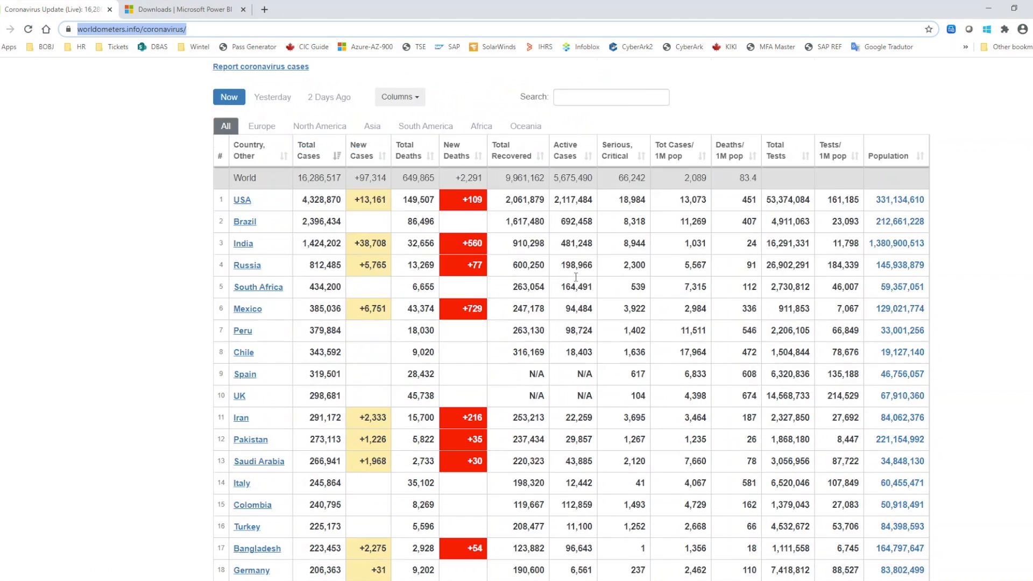
scroll(590, 291, "up", 9)
scroll(590, 288, "down", 12)
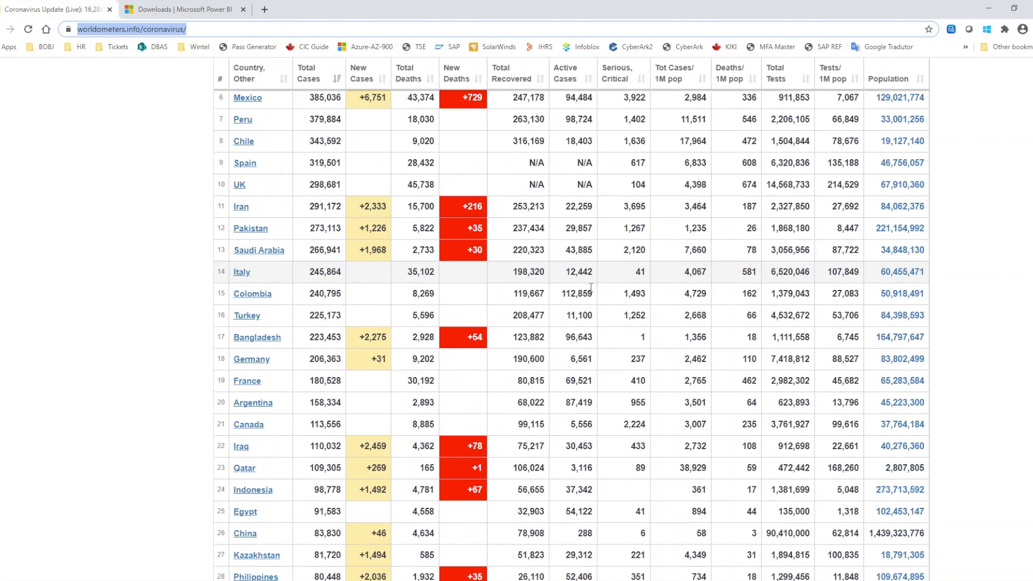
scroll(591, 289, "up", 5)
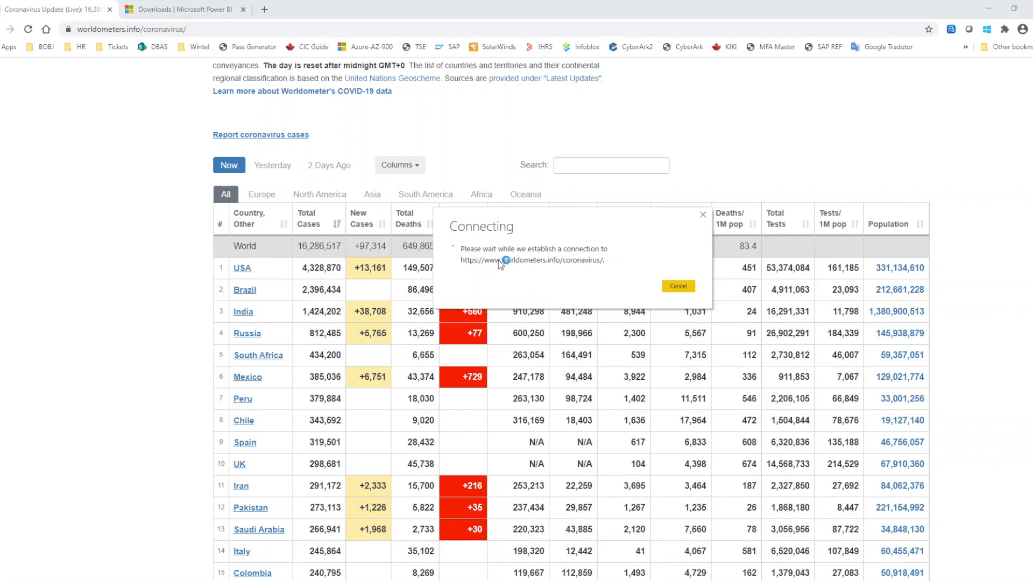
left_click_drag(828, 130, 825, 88)
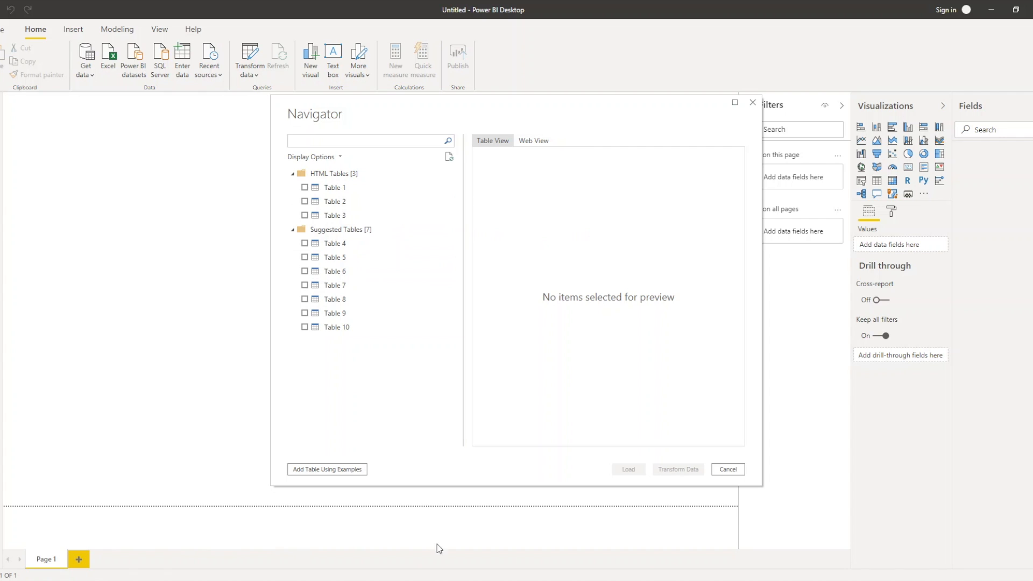
Preview Table 1 in the Navigator and compare Brazil's total cases with the figure on the Worldometer page.
left_click(305, 188)
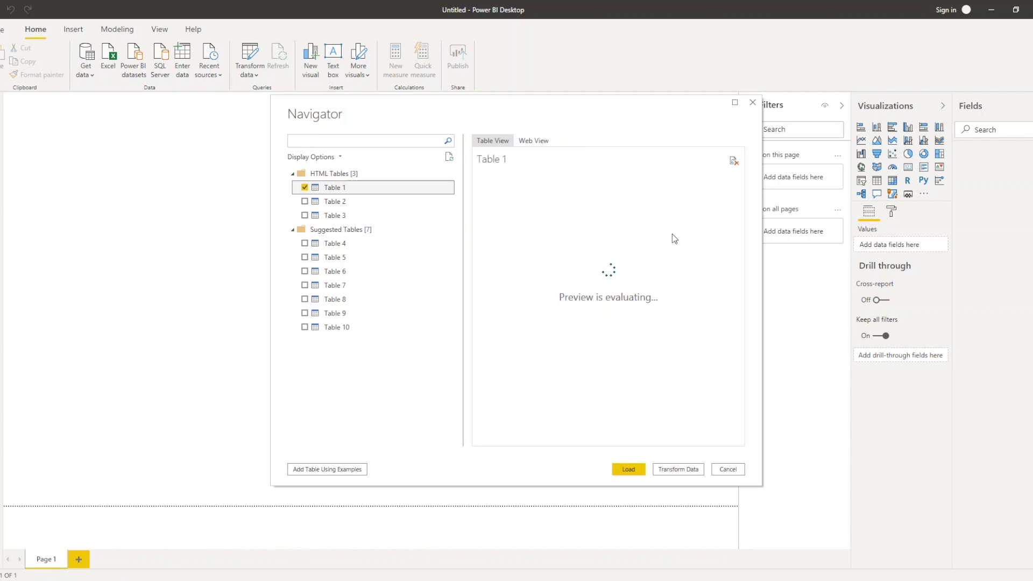
left_click(174, 580)
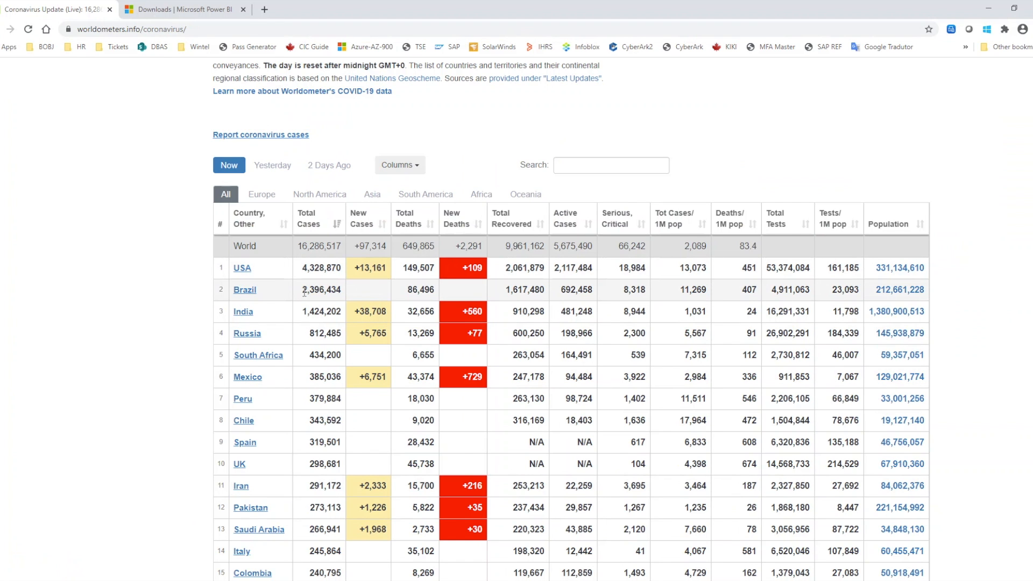
double_click(321, 290)
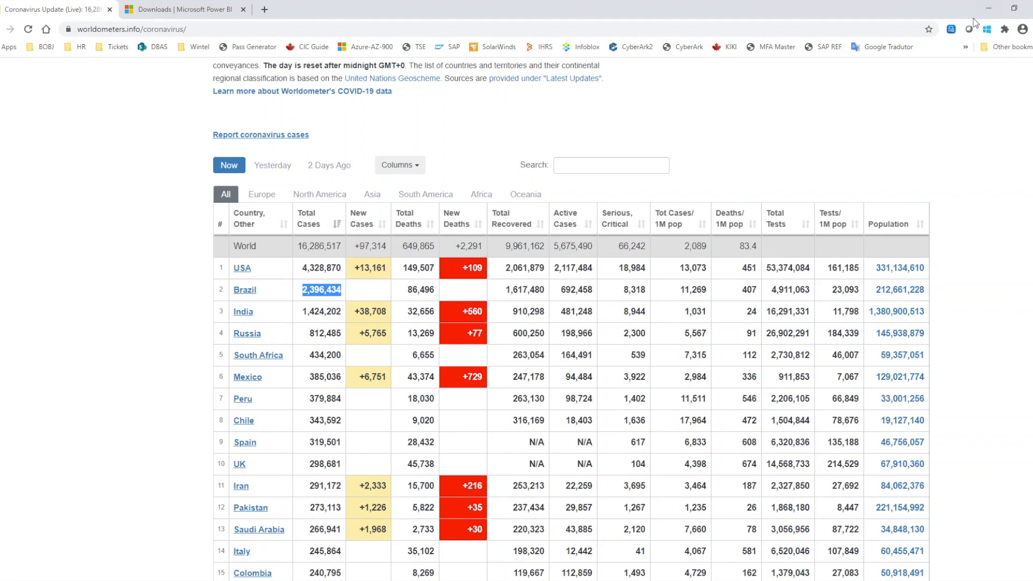
left_click(473, 580)
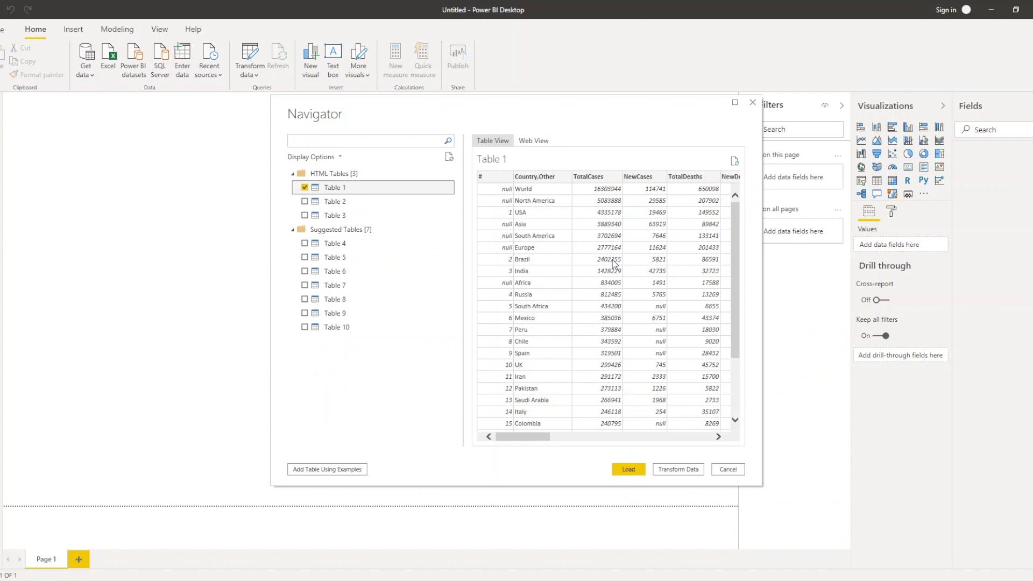
Select Table 2 instead of Table 1 for import and review its previewed rows and columns.
left_click(305, 187)
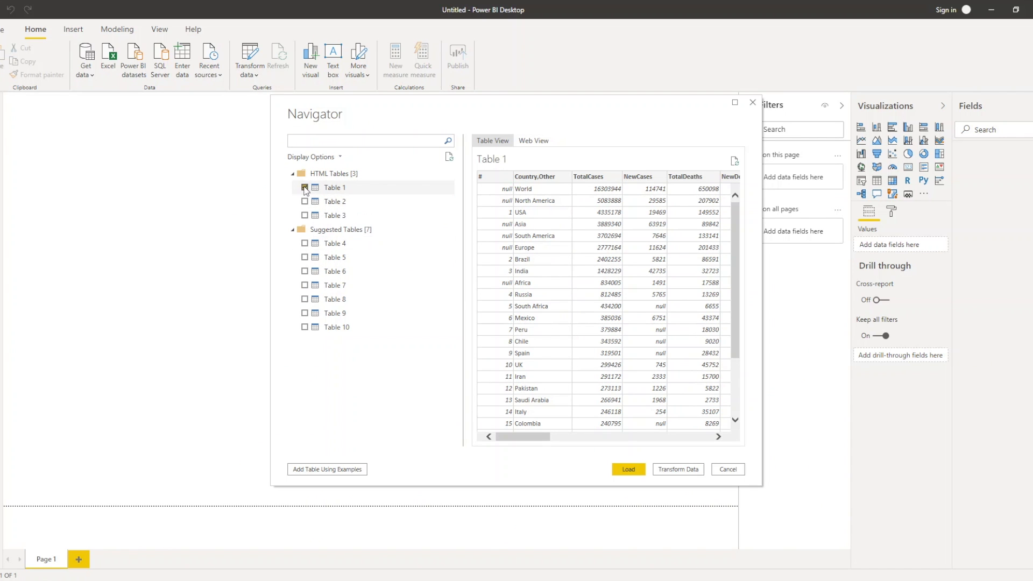
left_click(306, 201)
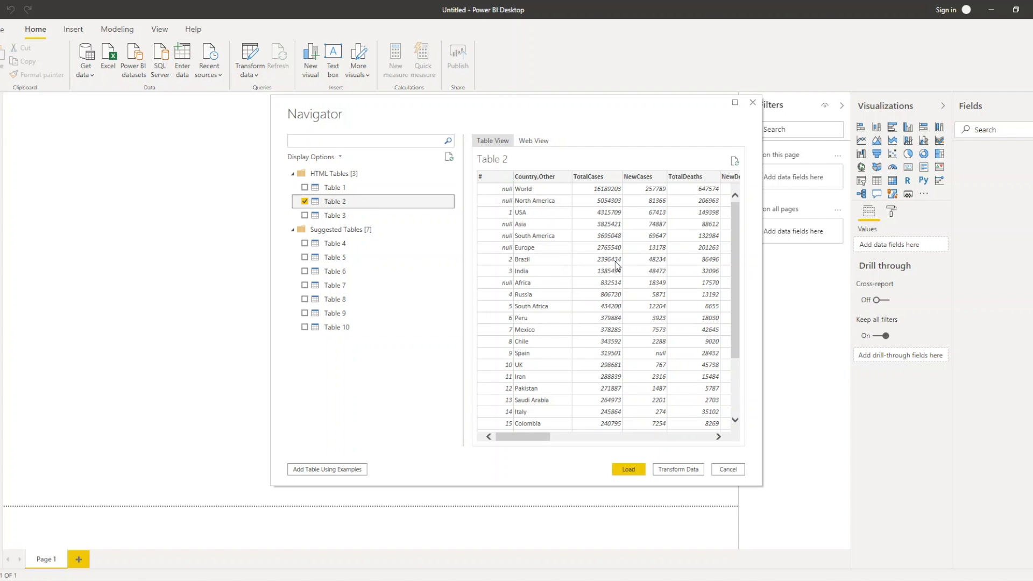
scroll(634, 248, "down", 2)
scroll(636, 256, "down", 3)
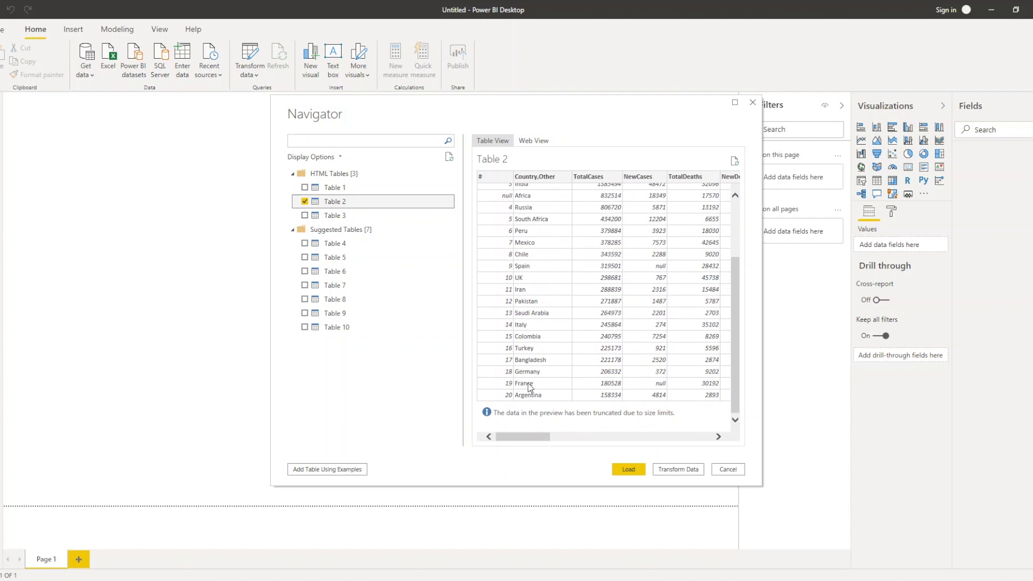
scroll(661, 391, "up", 5)
scroll(661, 391, "down", 5)
scroll(577, 400, "up", 5)
left_click_drag(537, 442, 511, 438)
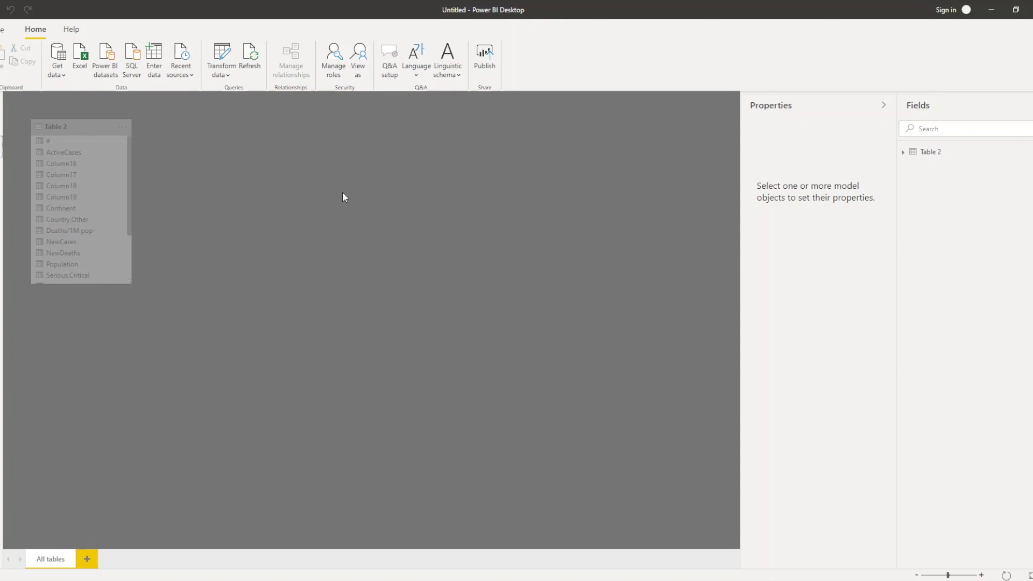
Sort the rows of Table 2 in ascending order by the # column in the Power Query Editor.
scroll(113, 226, "down", 2)
scroll(113, 230, "up", 3)
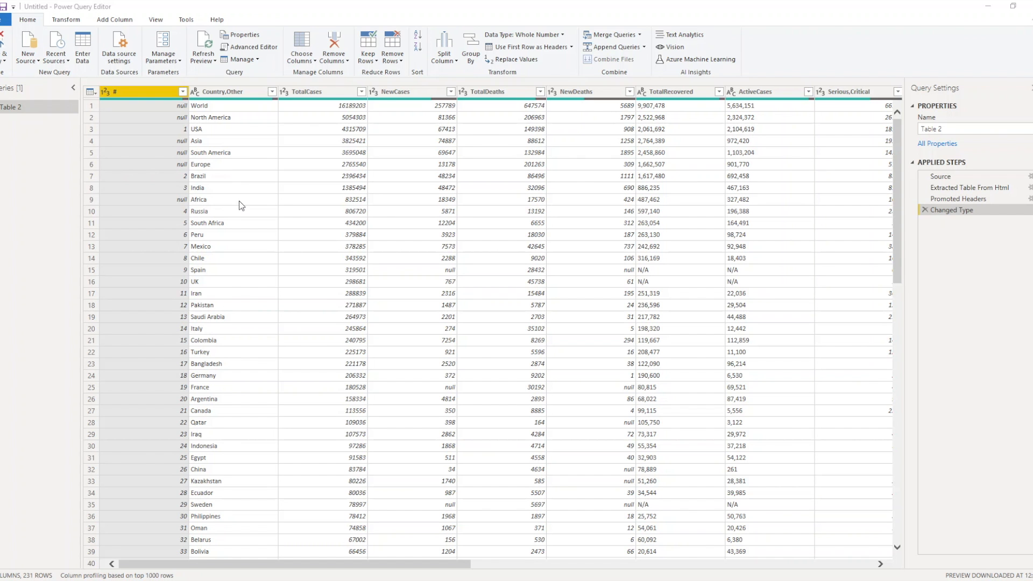
scroll(252, 199, "down", 8)
left_click(183, 92)
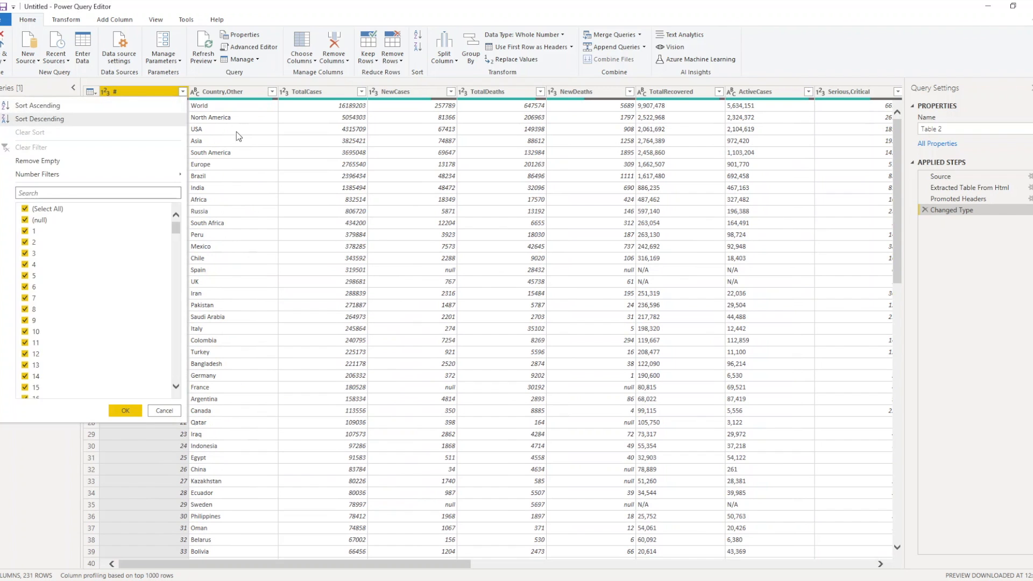
left_click(254, 144)
left_click(183, 92)
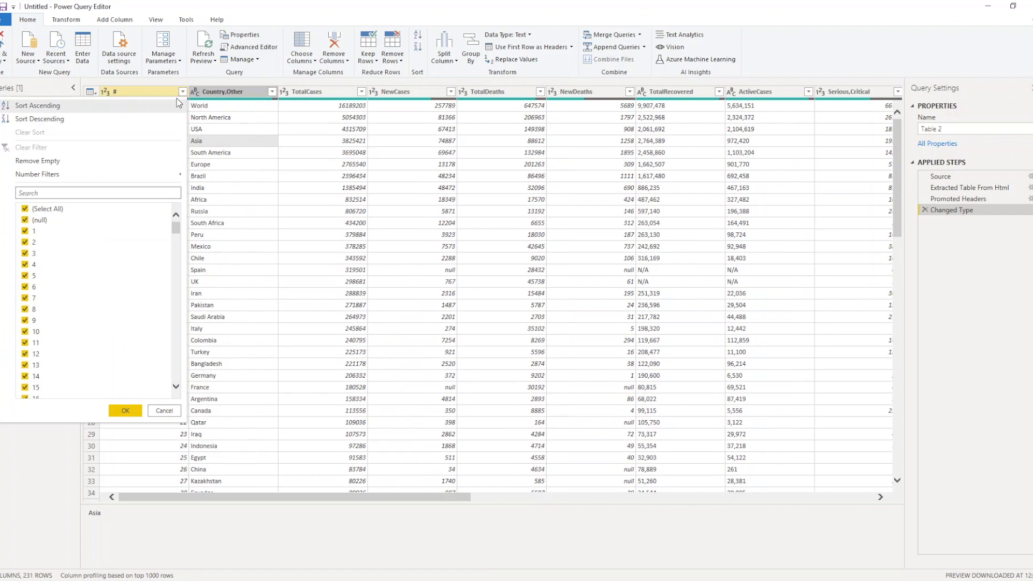
left_click(129, 108)
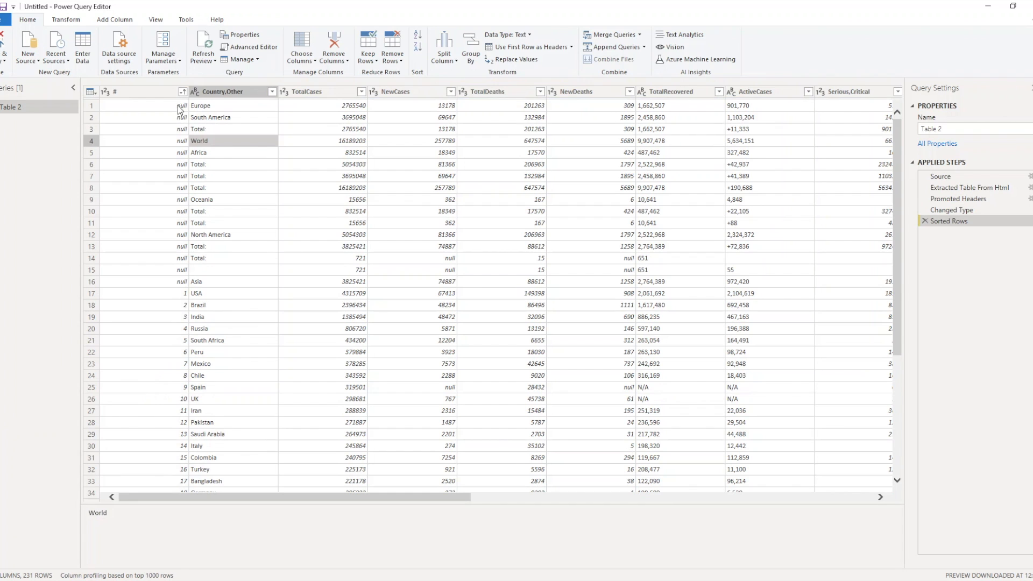
Remove the top 16 rows of Table 2, which have no rank number in the # column.
left_click(181, 107)
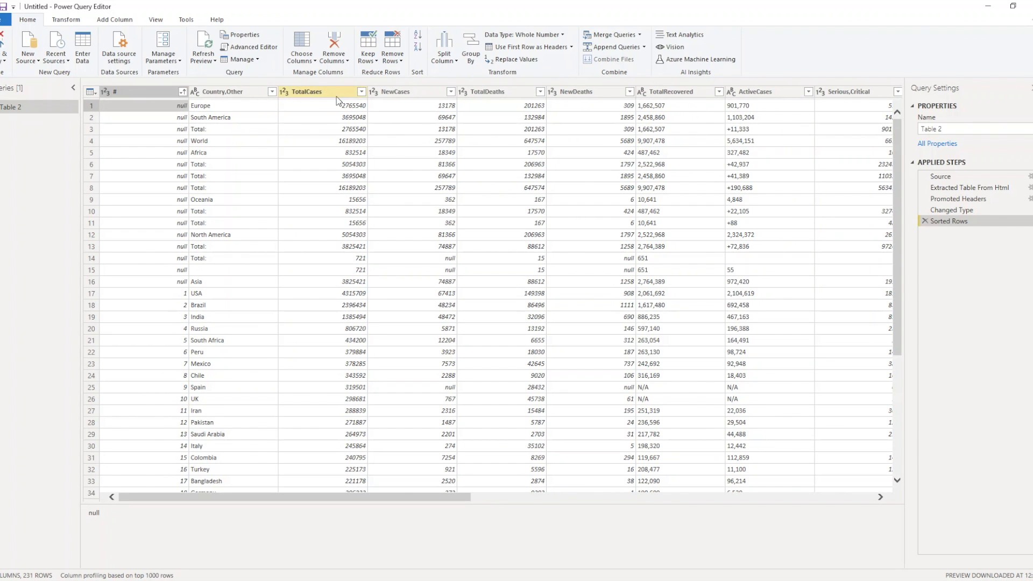
left_click(401, 61)
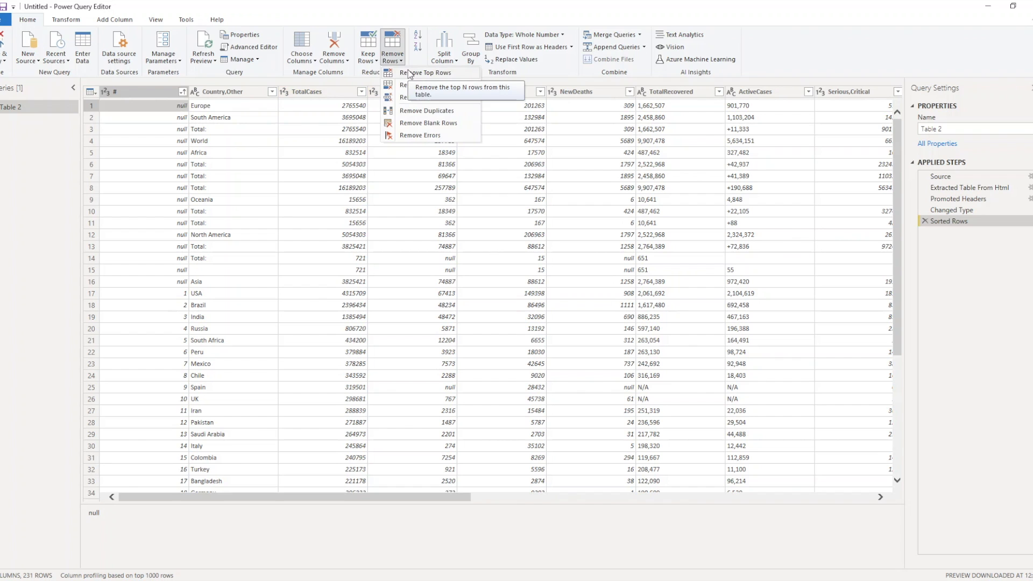
left_click(412, 73)
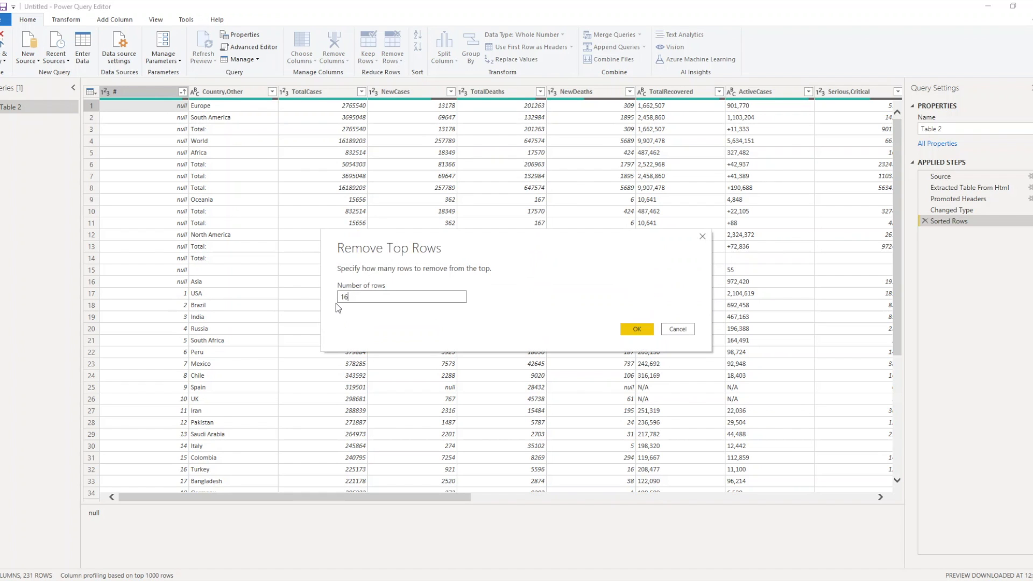
left_click(637, 329)
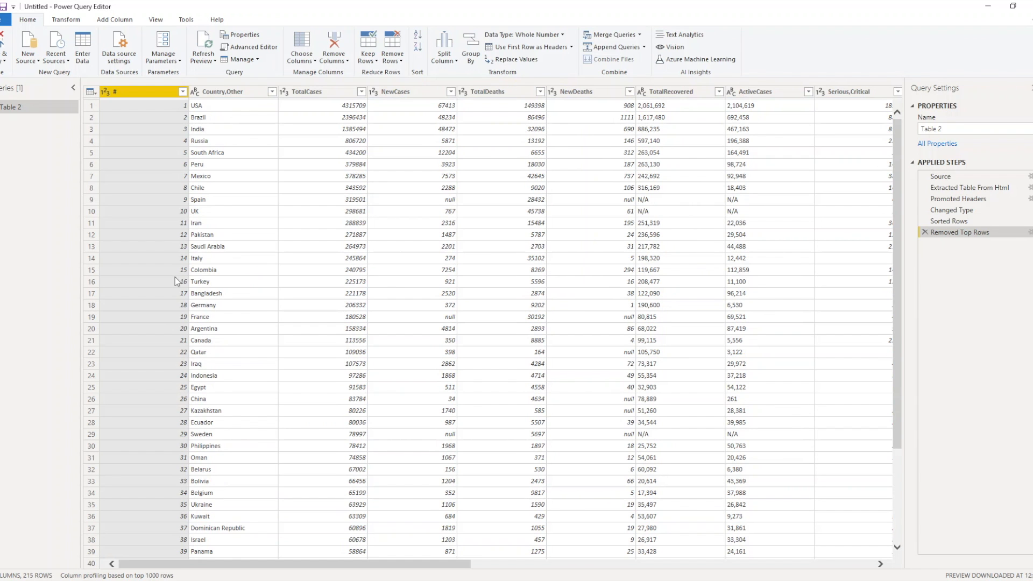
Apply the Power Query changes, load Table 2 into the data model, and review its loaded rows in the data view.
left_click(232, 177)
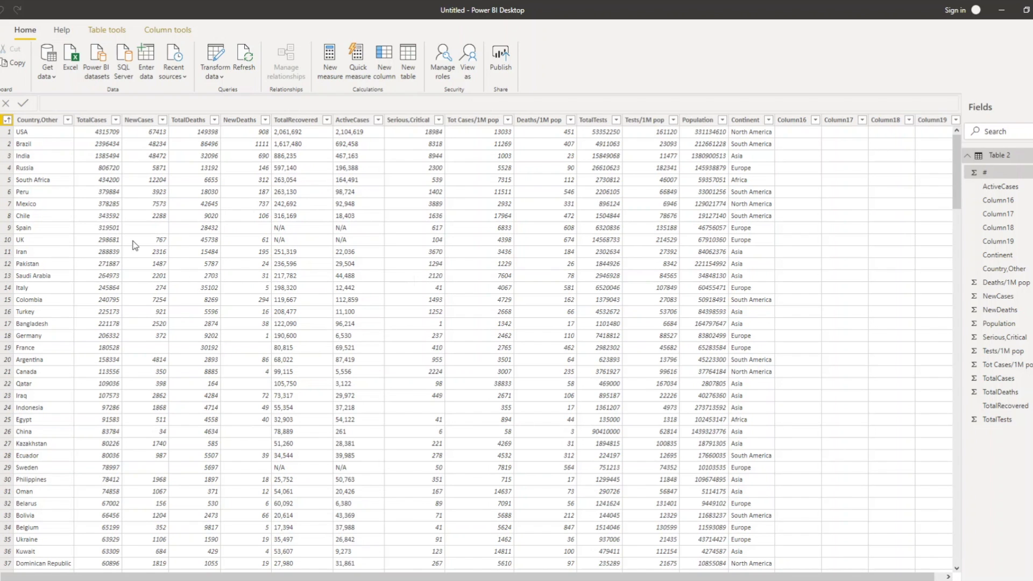
scroll(299, 215, "down", 10)
scroll(304, 221, "up", 10)
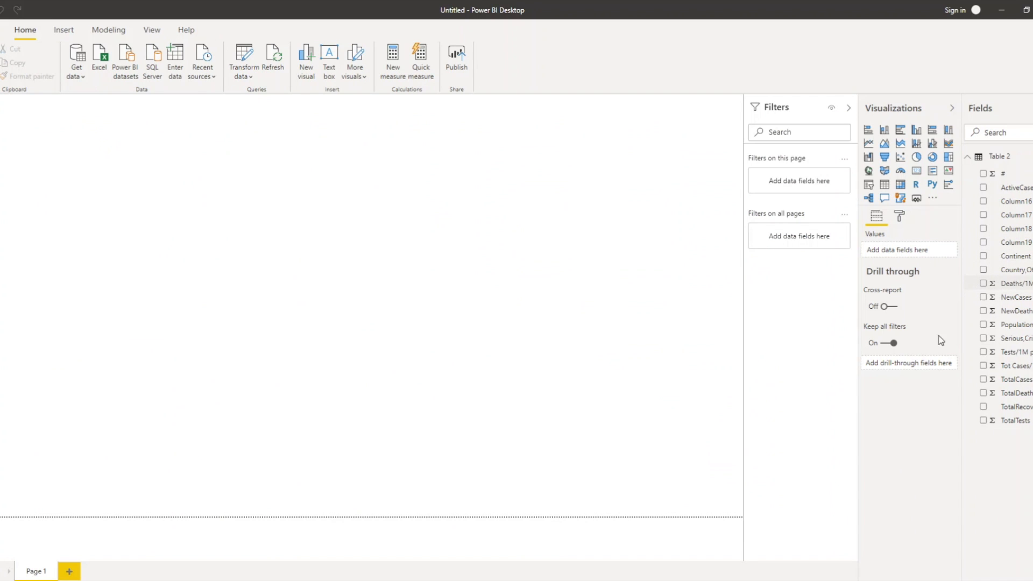
Switch to the Worldometer page in the browser, review its country table, and return to the empty Power BI report page.
key("alt+Tab")
scroll(505, 296, "down", 15)
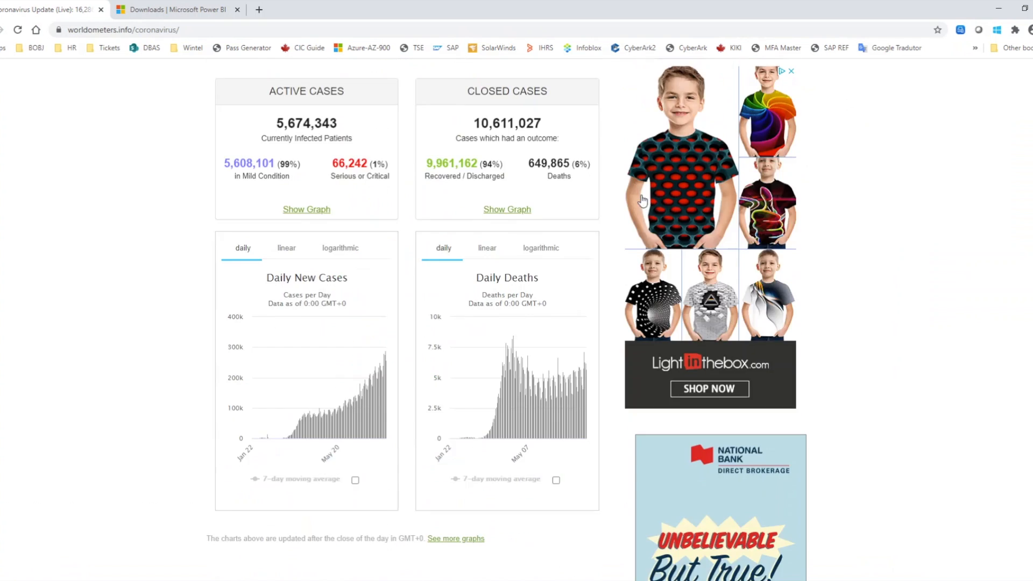
scroll(640, 205, "down", 4)
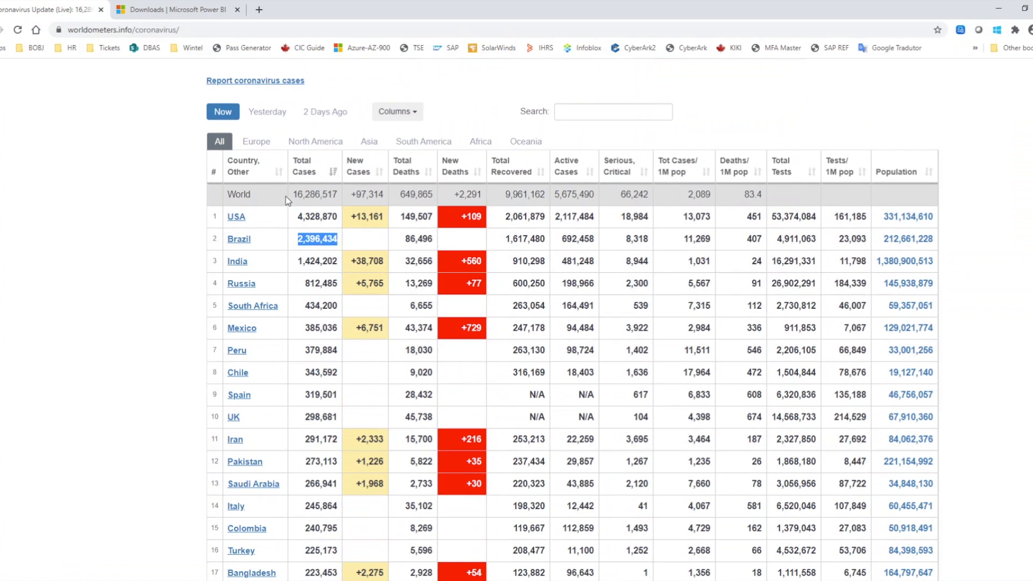
key("alt+Tab")
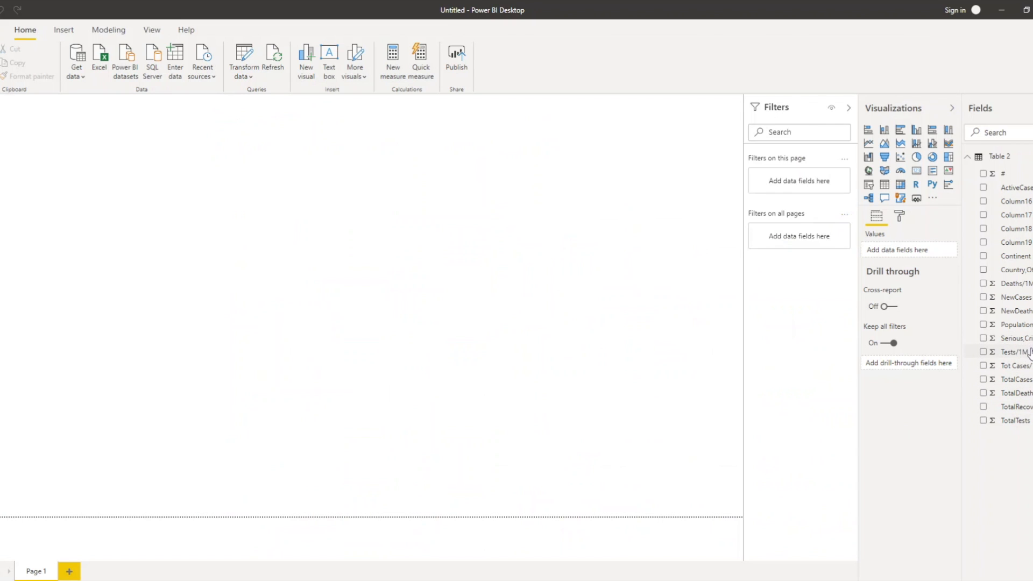
Create a map visual of TotalCases by Country,Other, enlarge it across the report page, and inspect the largest country bubbles.
left_click_drag(961, 281, 872, 301)
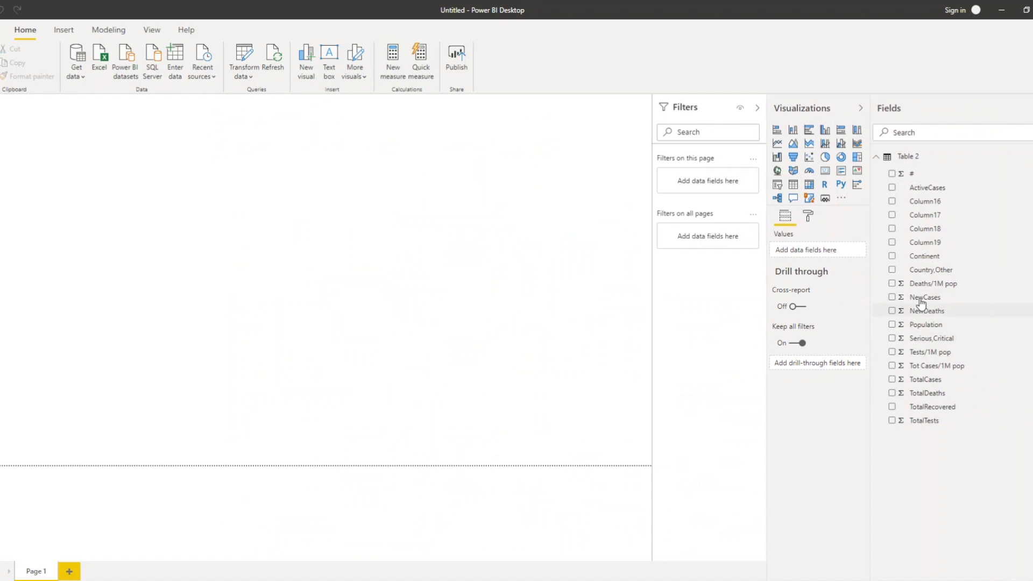
left_click(892, 271)
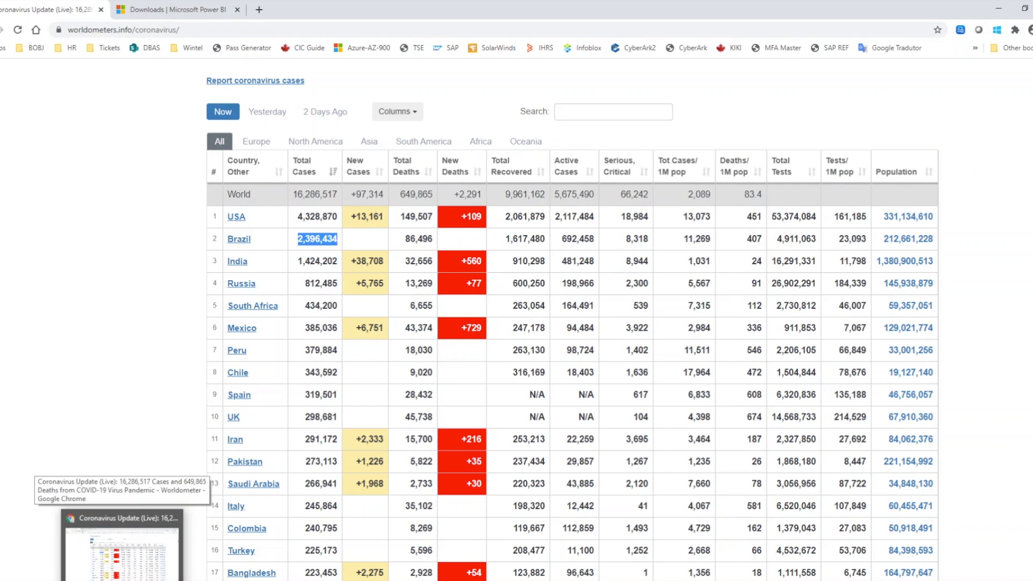
left_click(557, 580)
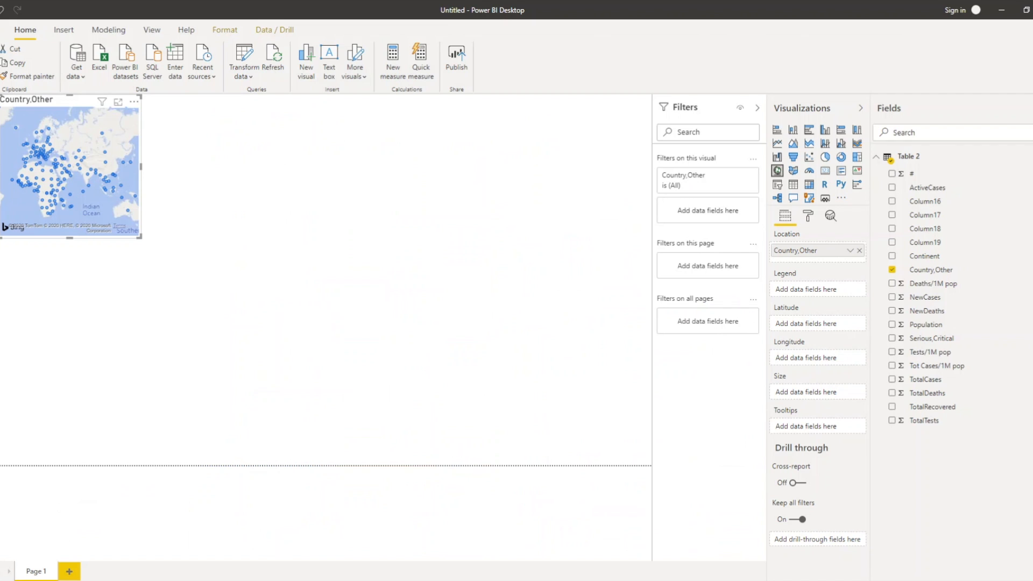
left_click(893, 380)
left_click_drag(139, 237, 594, 441)
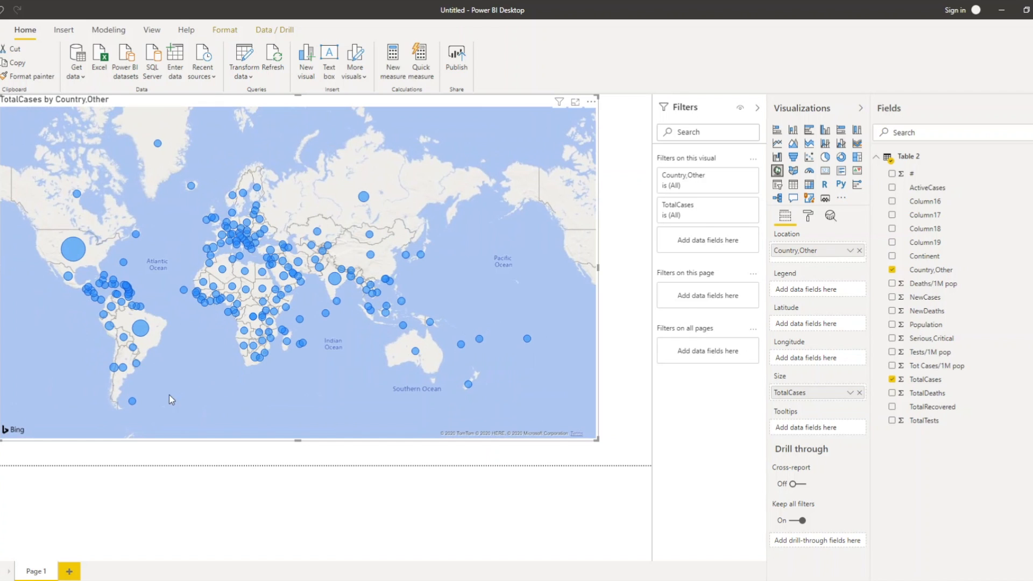
mouse_move(144, 334)
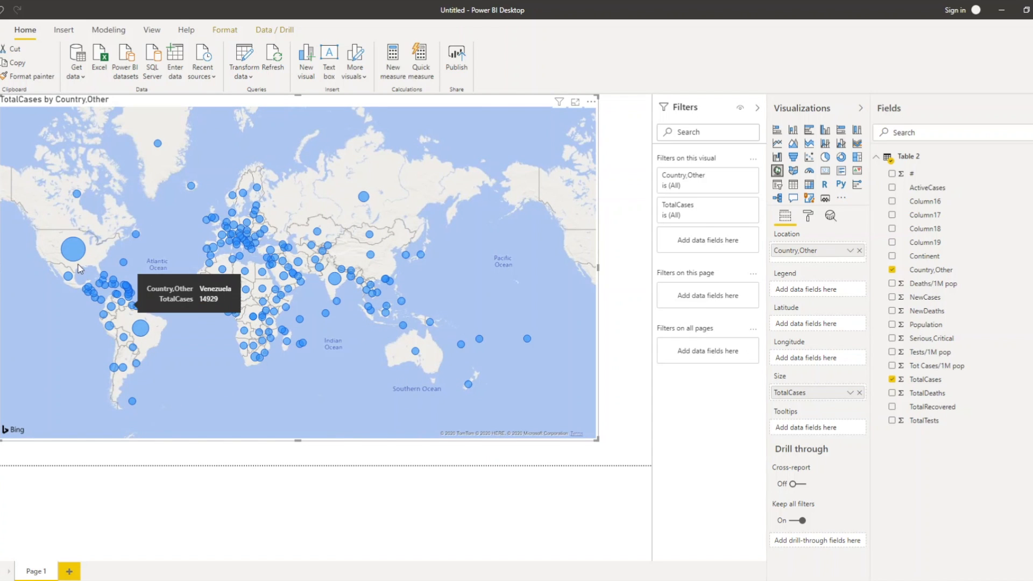
mouse_move(80, 254)
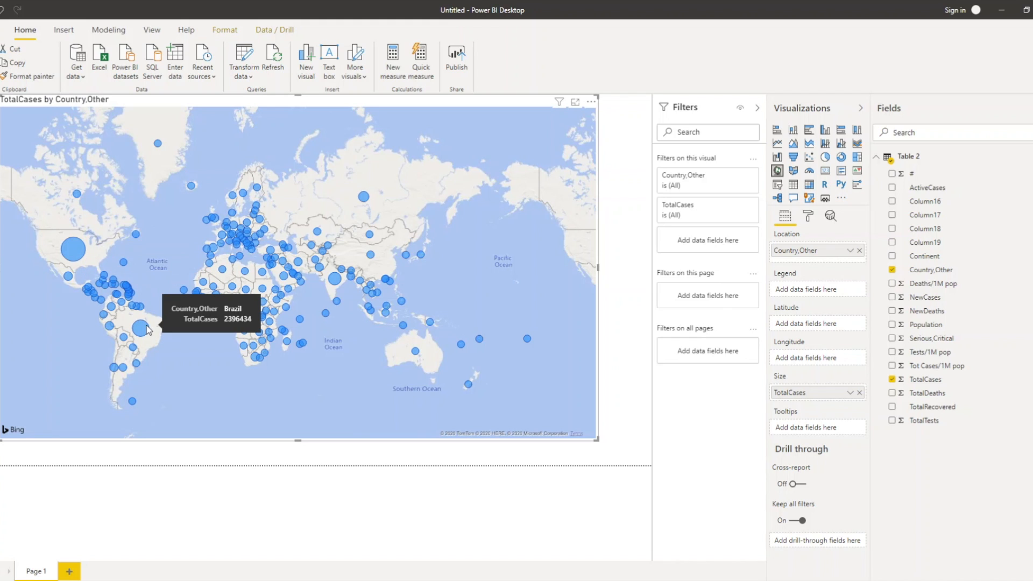
mouse_move(333, 284)
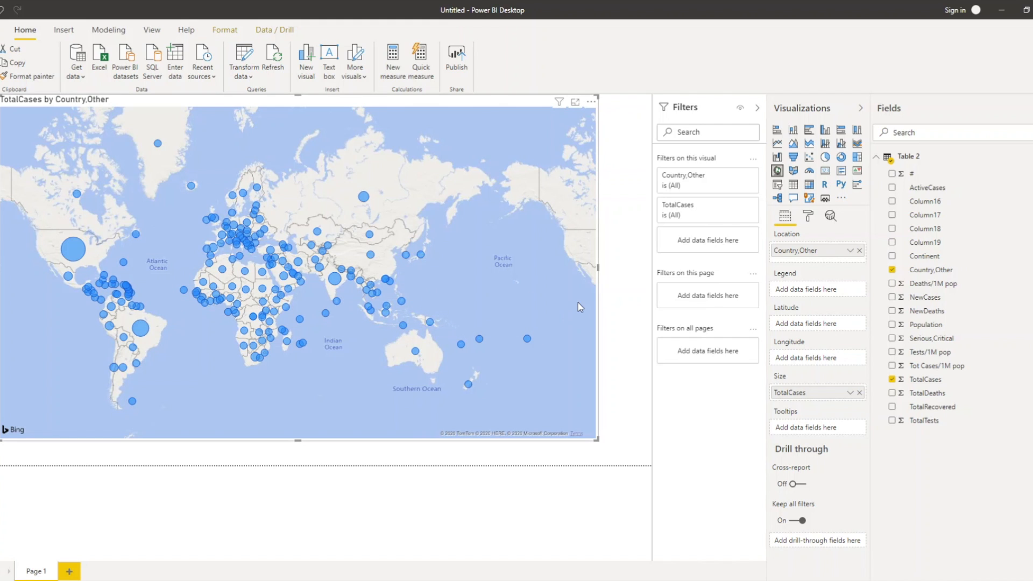
Convert the map into a stacked bar chart of TotalCases by Country,Other and turn on its data labels.
left_click(777, 131)
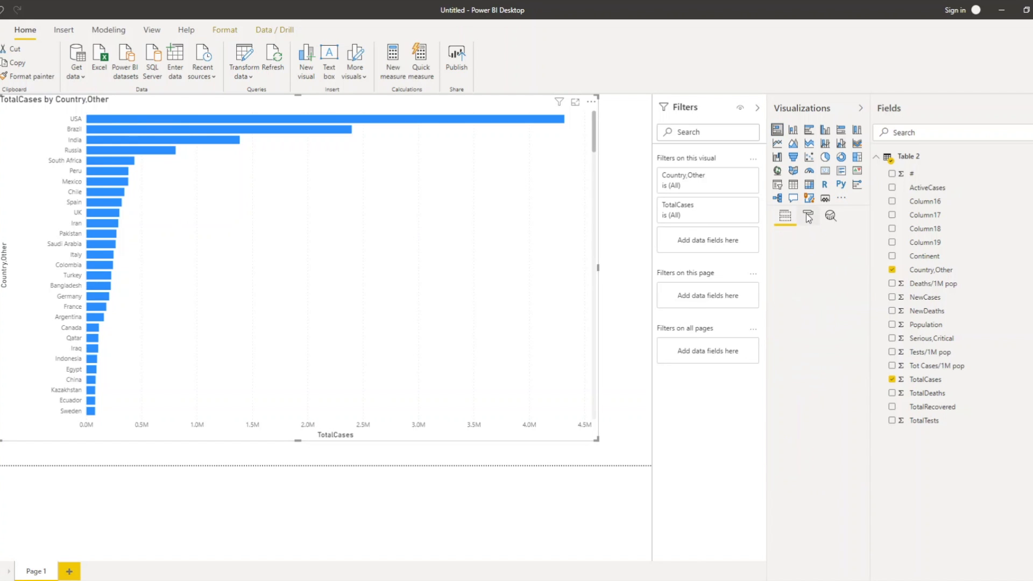
left_click(808, 218)
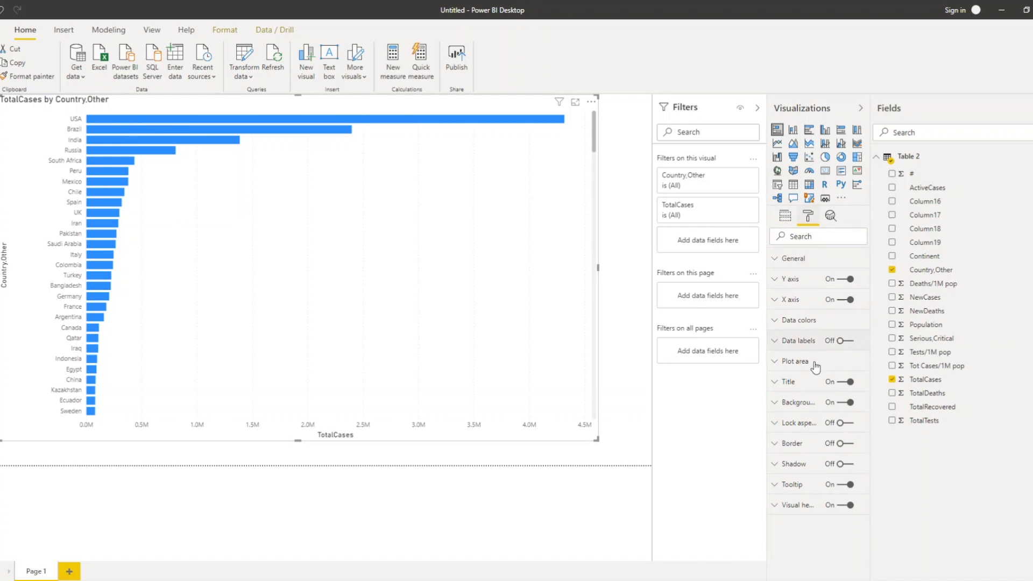
left_click(844, 344)
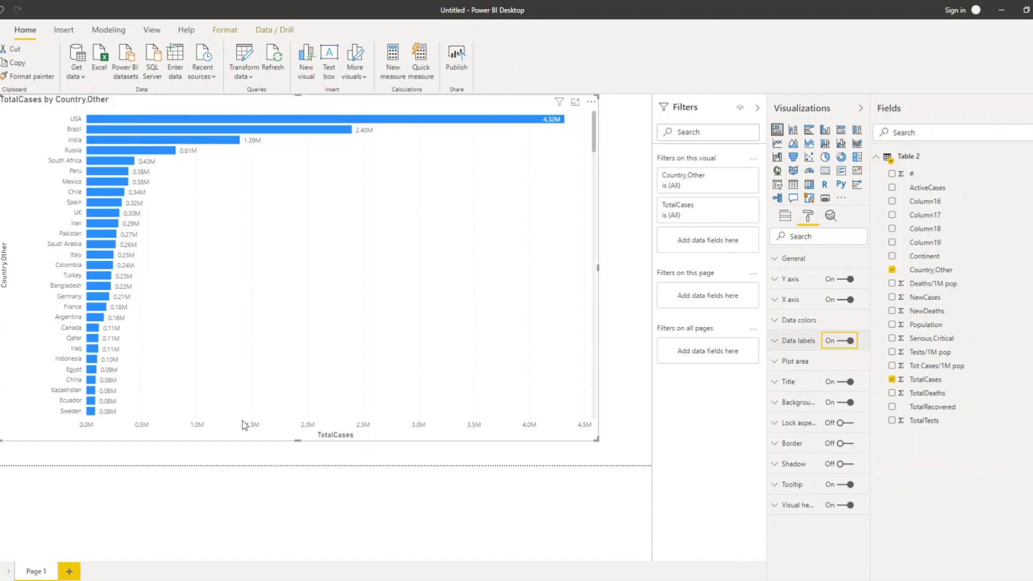
key("alt+Tab")
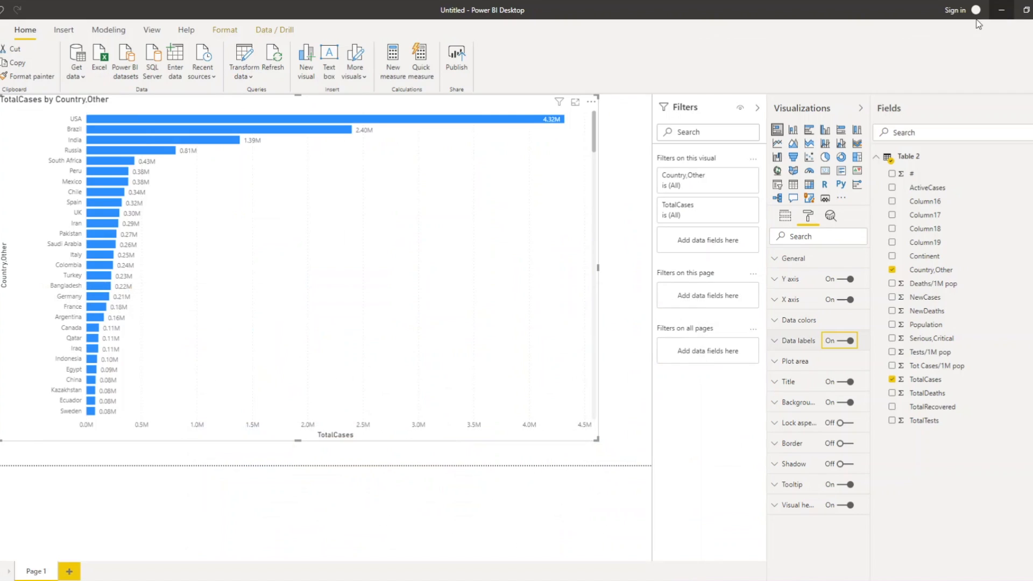
left_click(999, 9)
left_click(842, 203)
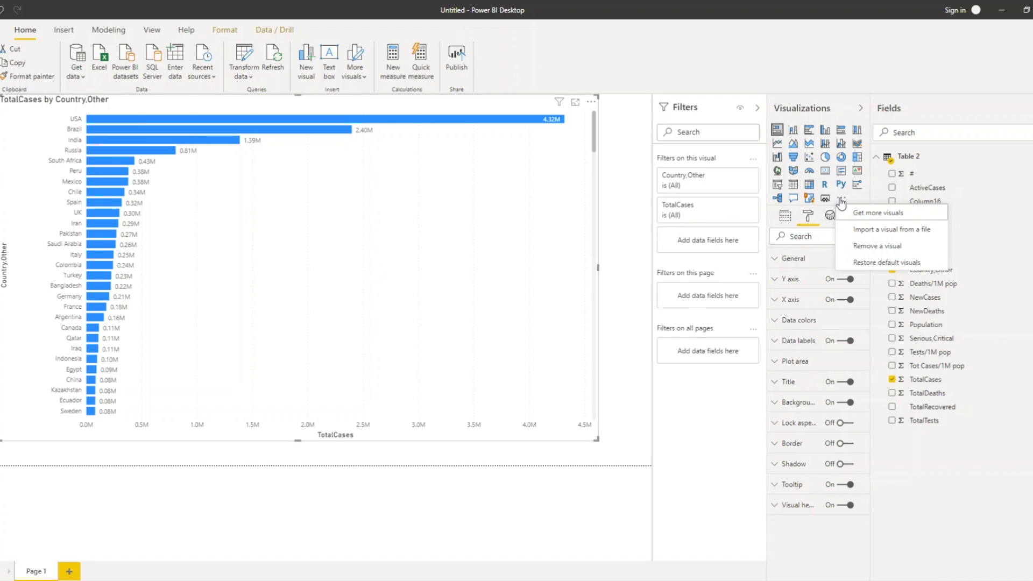
left_click(841, 202)
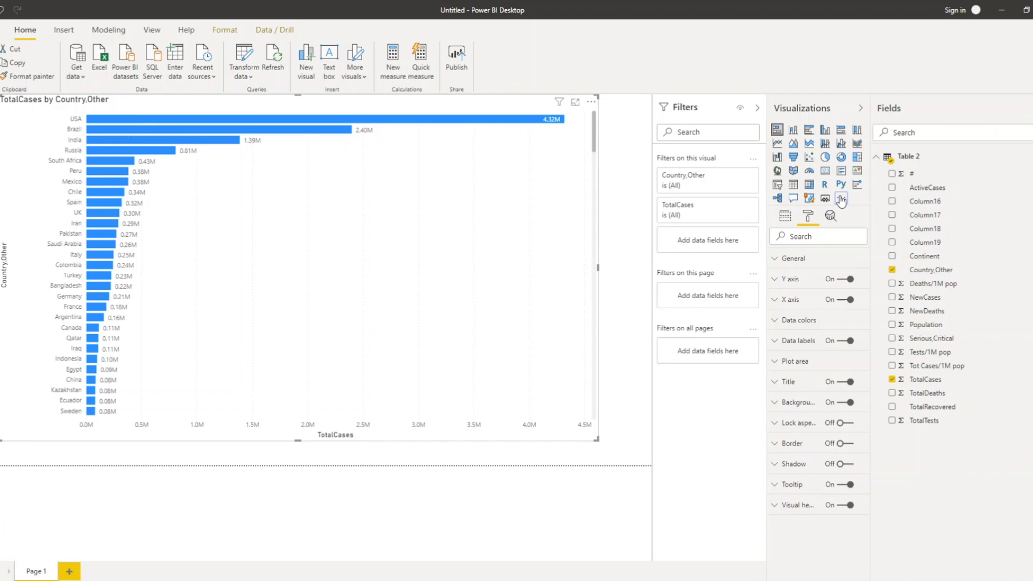
left_click(841, 201)
left_click(853, 213)
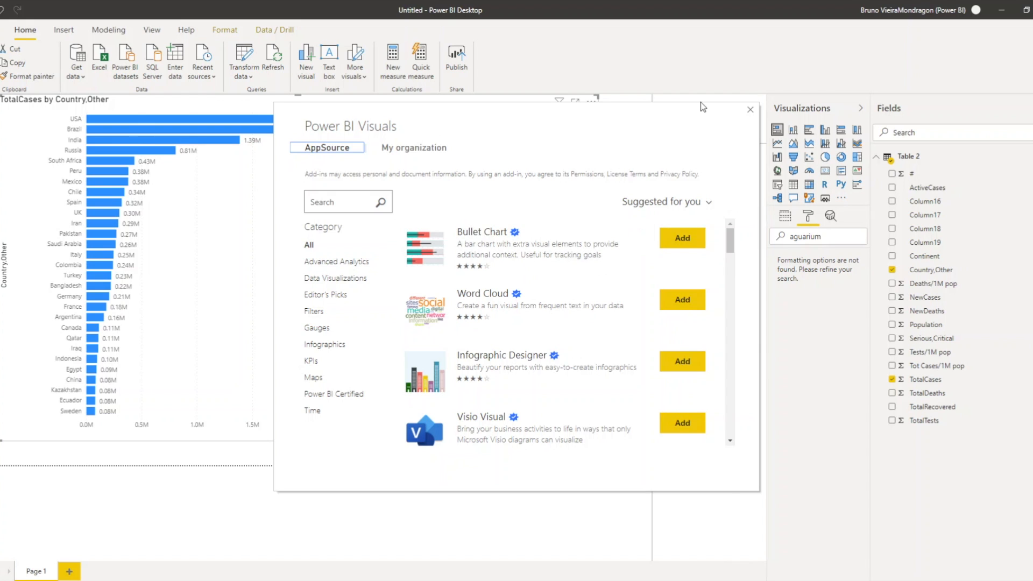
left_click(751, 110)
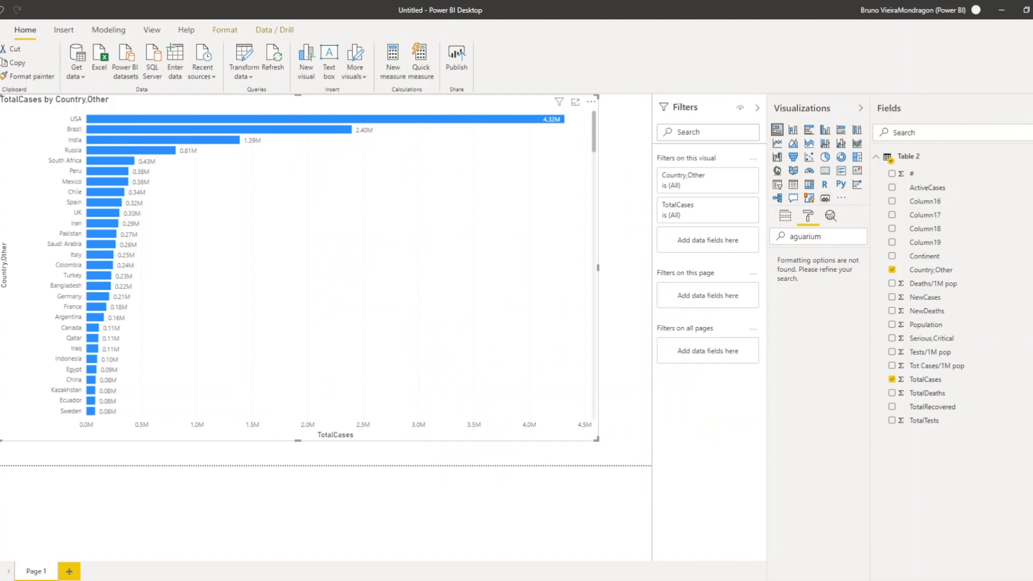
Search AppSource visuals for "aquarium" and import the Enlighten Aquarium custom visual into the report.
left_click(842, 199)
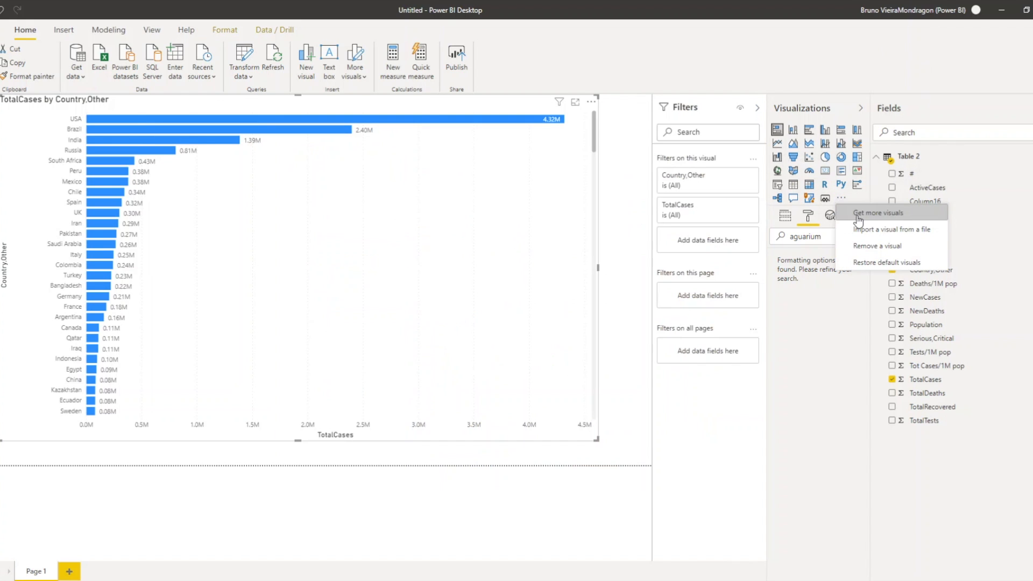
left_click(856, 218)
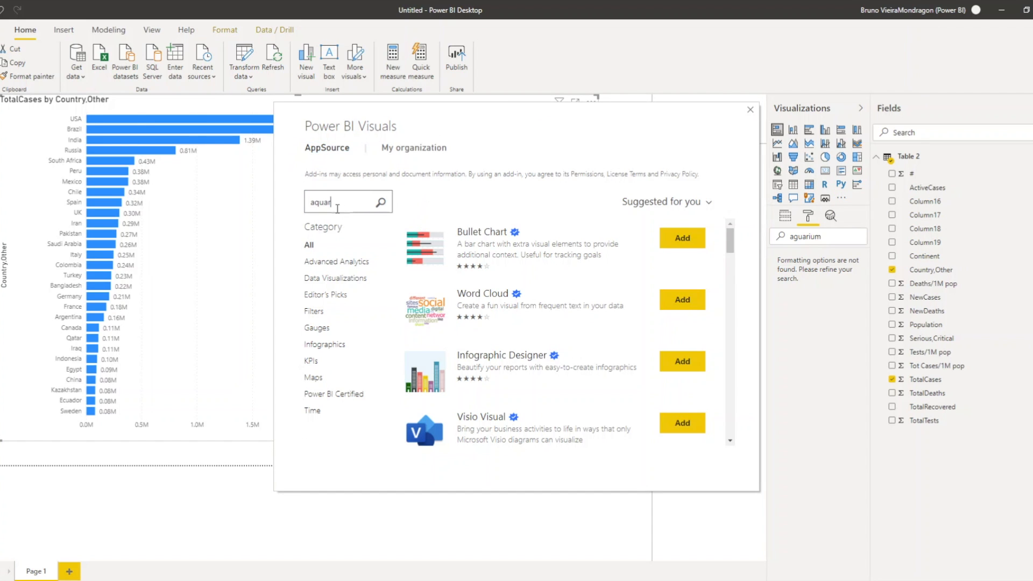
key("Return")
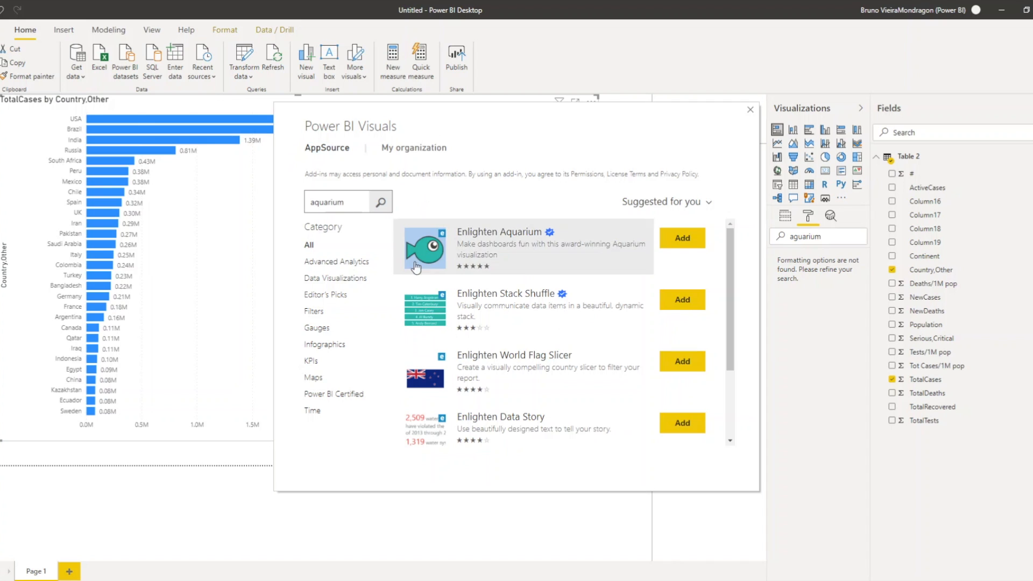
left_click(694, 238)
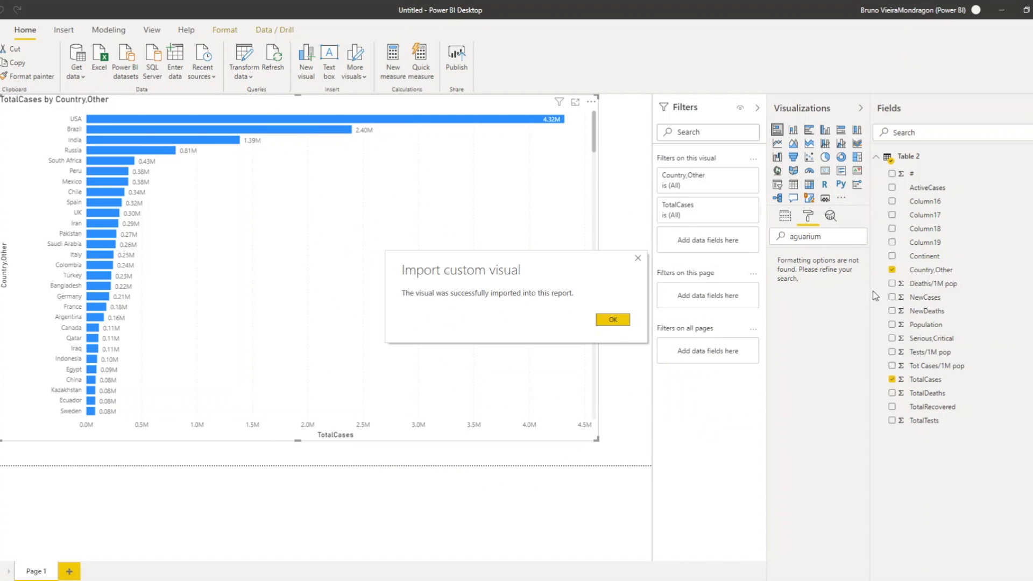
left_click(614, 322)
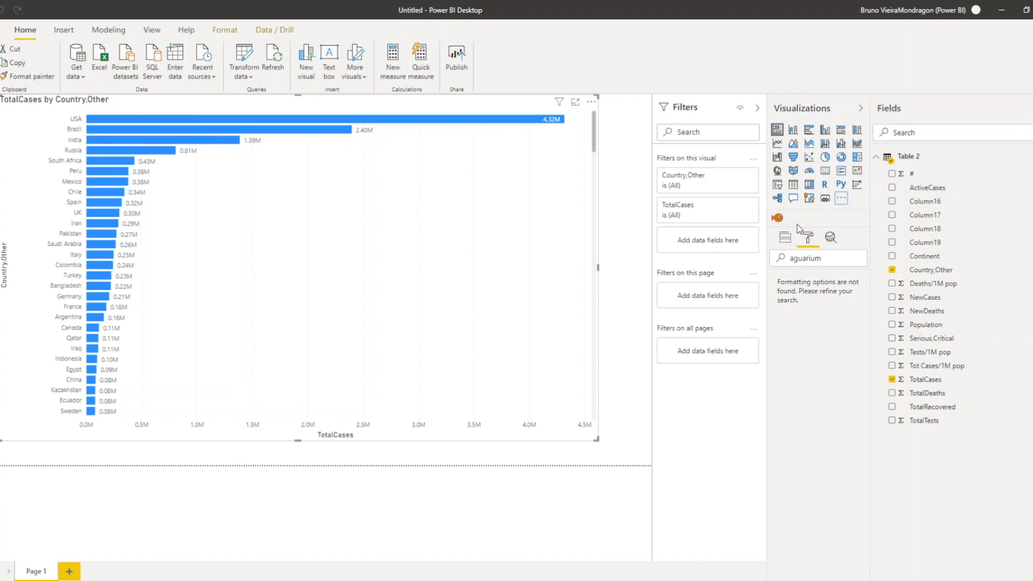
Convert the TotalCases chart into the Enlighten Aquarium visual and inspect the total cases of individual country fish.
left_click(777, 219)
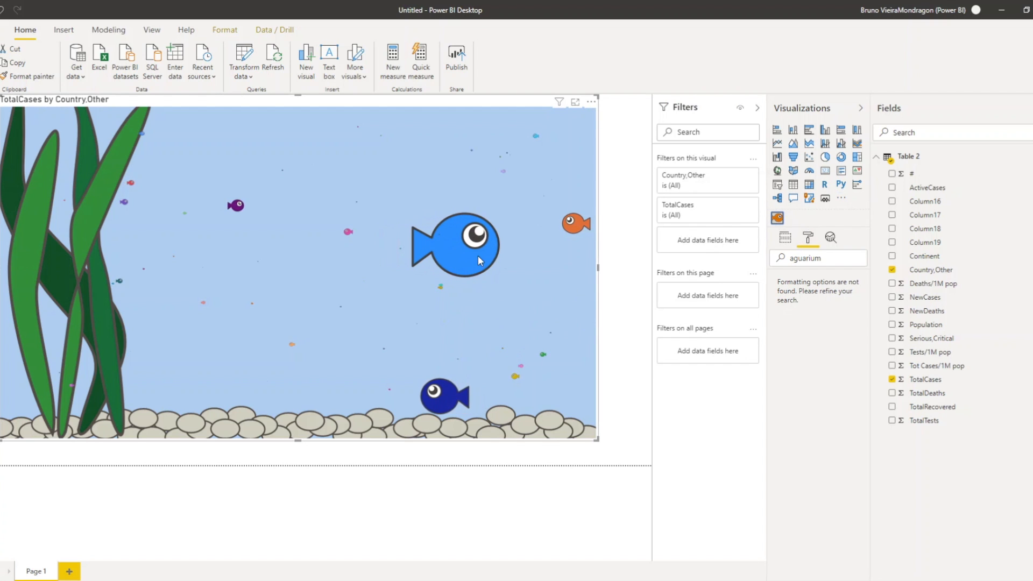
mouse_move(479, 258)
mouse_move(455, 412)
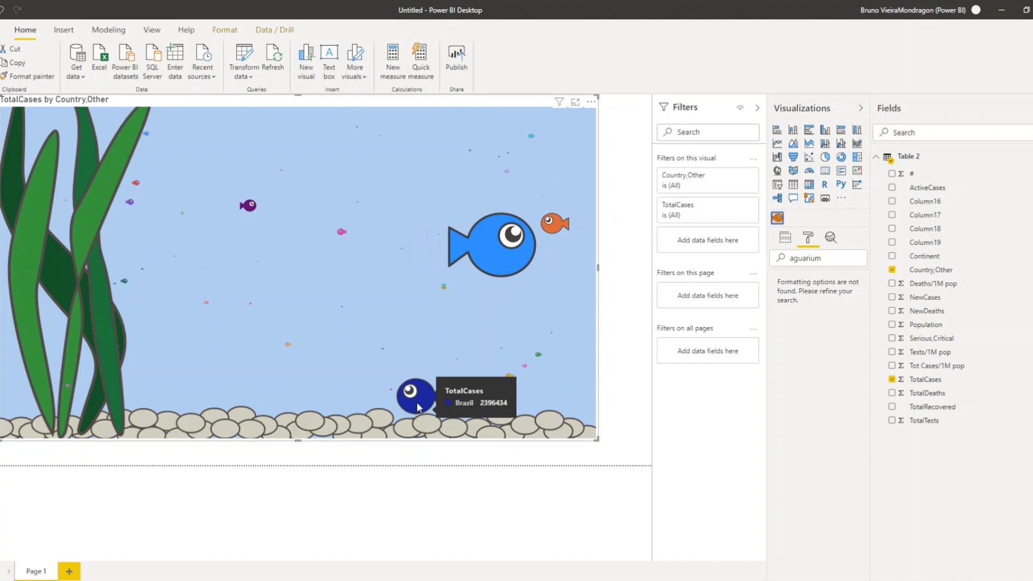
mouse_move(547, 231)
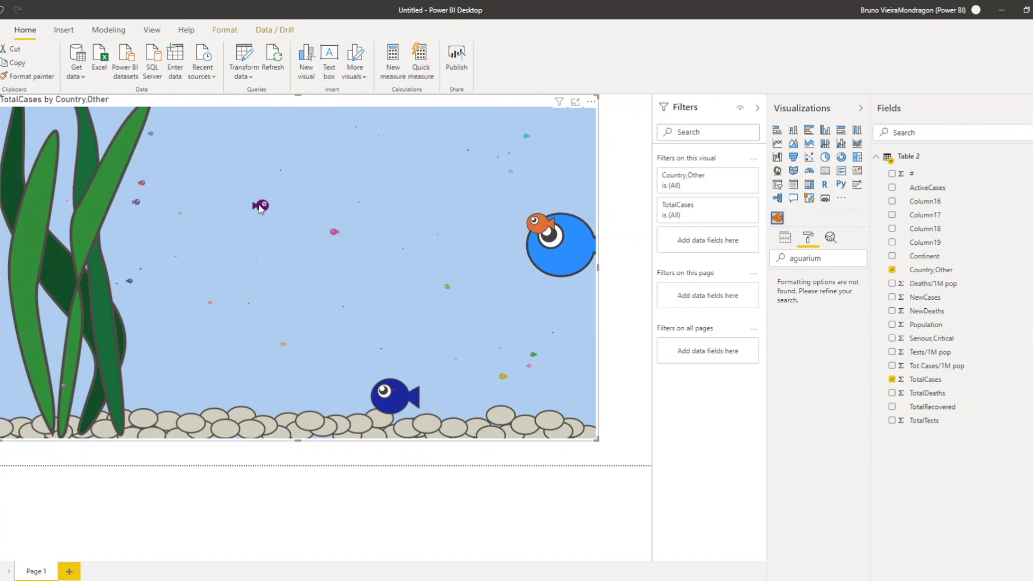
mouse_move(261, 212)
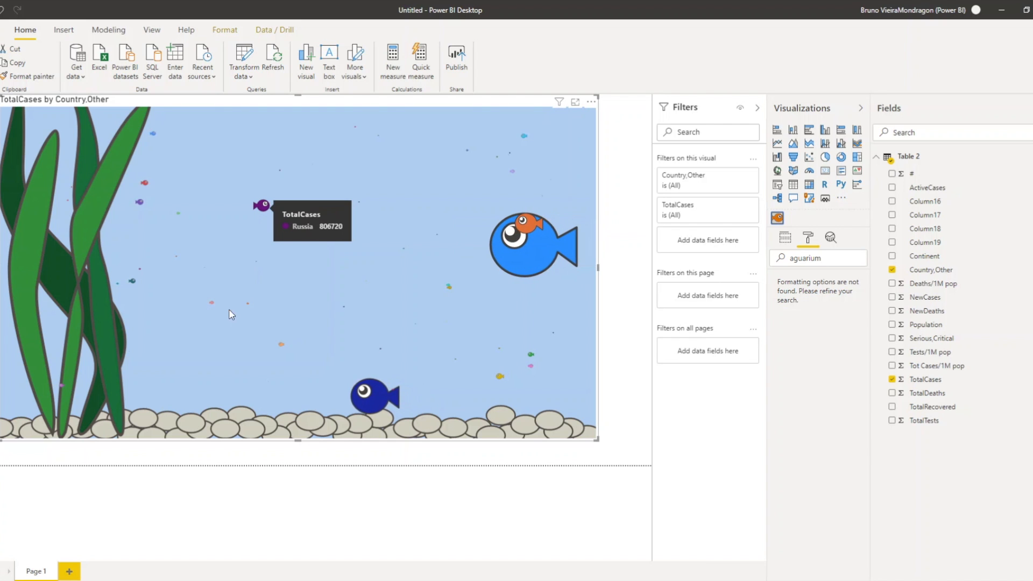
mouse_move(143, 204)
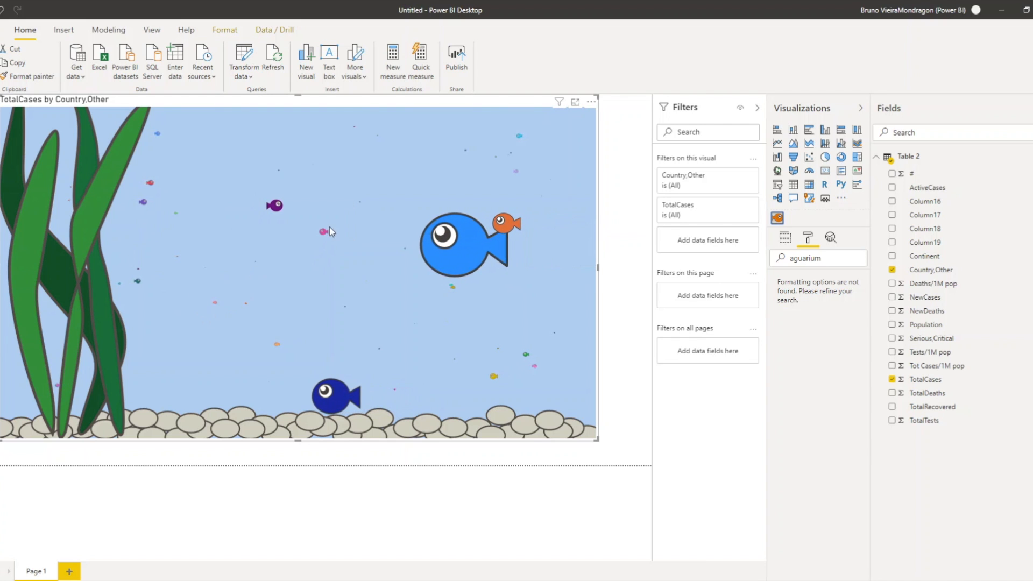
mouse_move(323, 235)
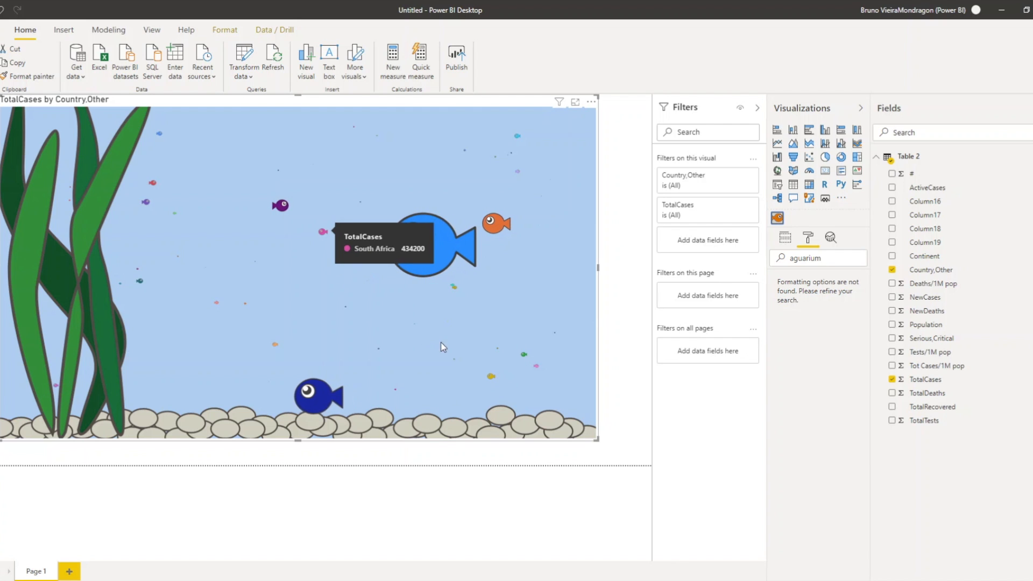